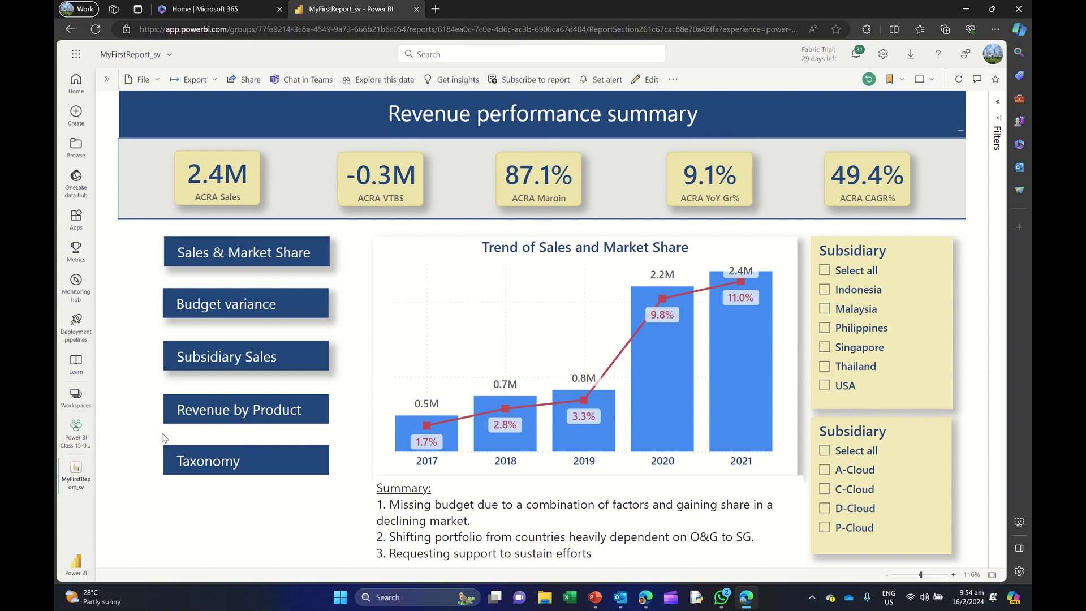
Cycle the summary chart through Budget variance, Subsidiary Sales and Revenue by Product, ending on Sales & Market Share
mouse_move(609, 374)
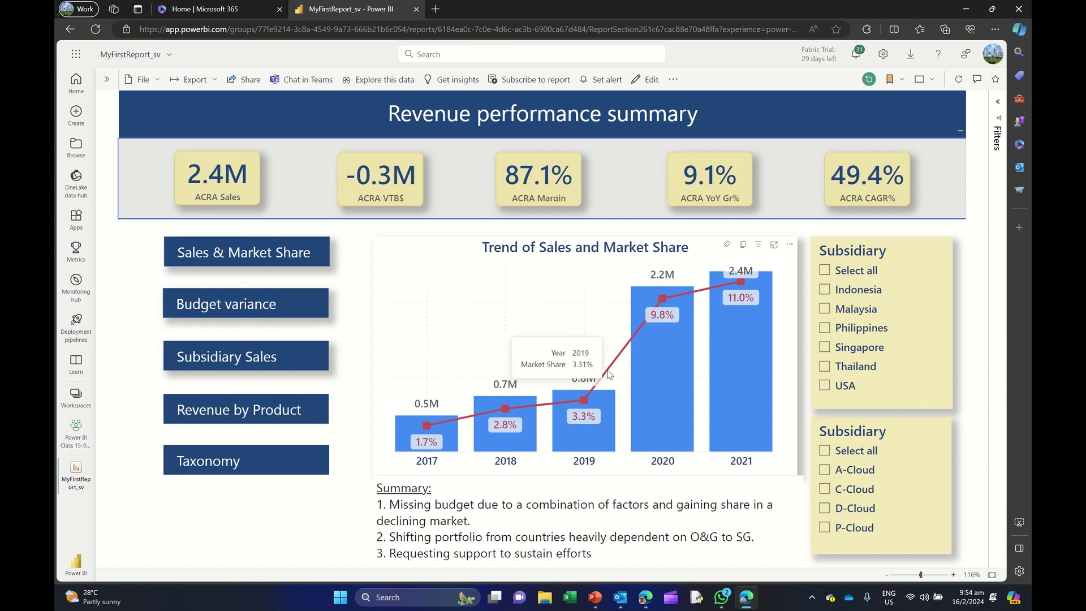
click(272, 308)
click(268, 362)
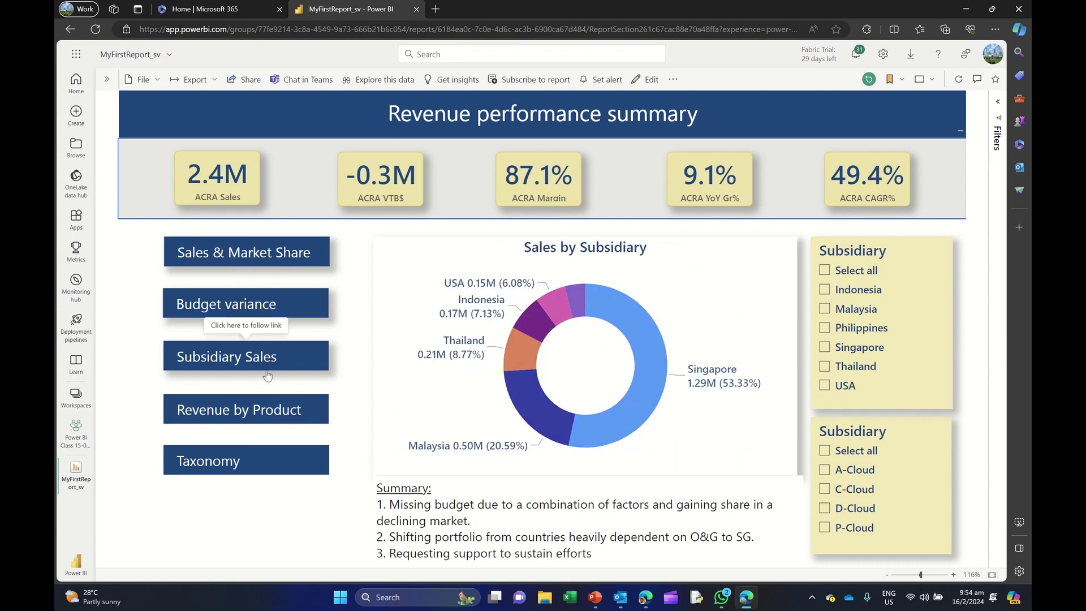
click(267, 409)
click(273, 256)
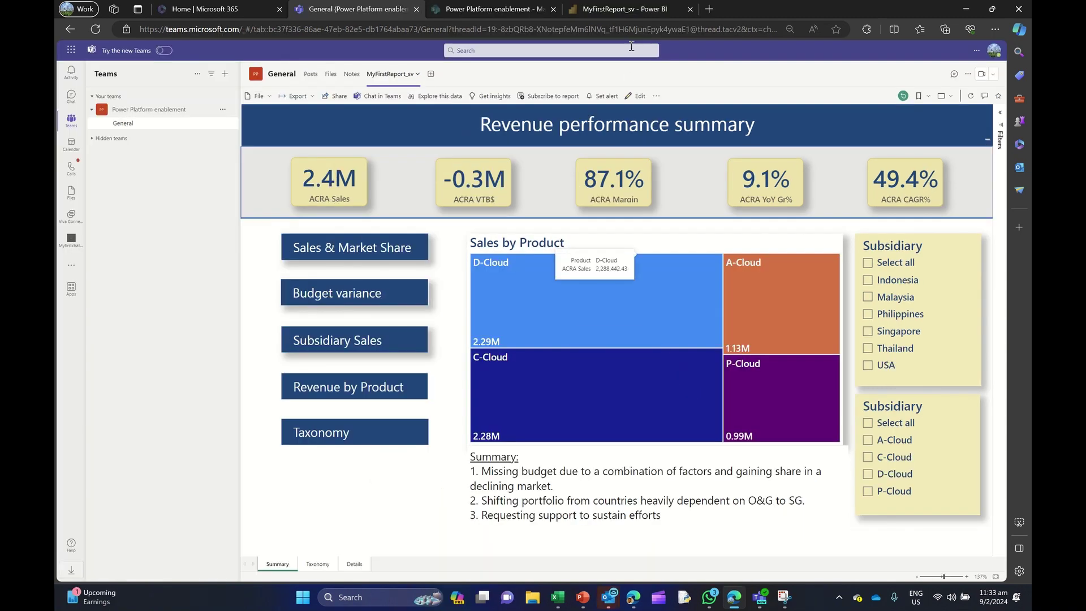
Back in Power BI, enter edit mode and add a new page named Exec summary
click(627, 12)
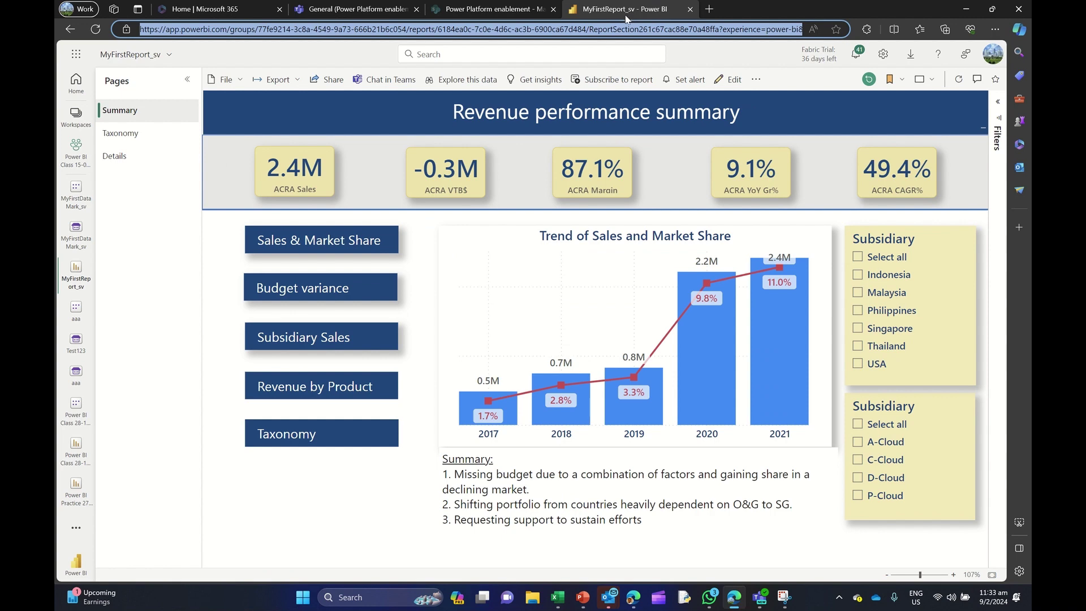
click(729, 79)
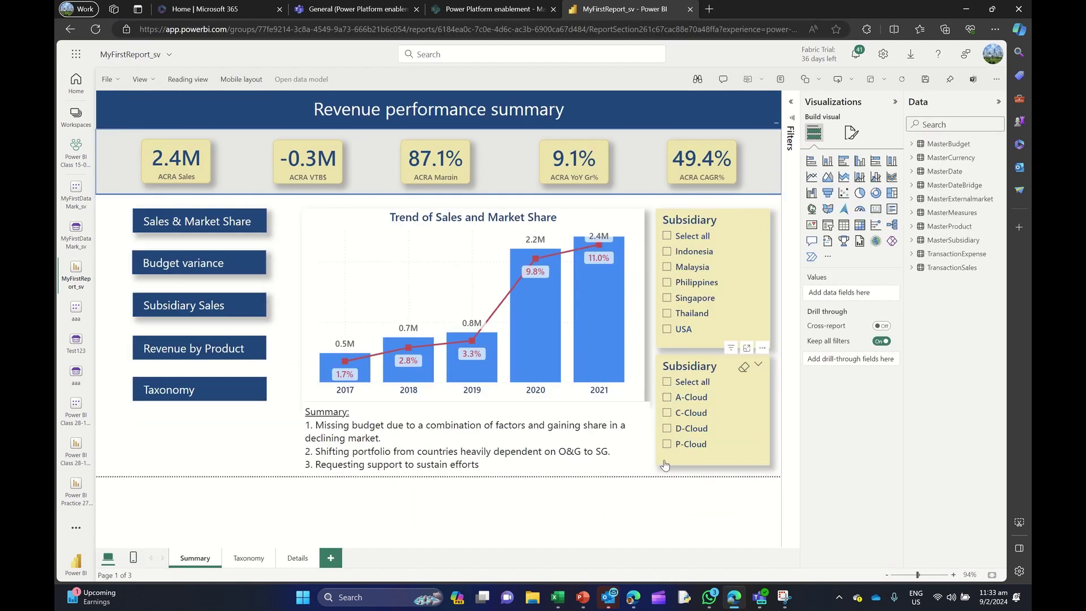
click(331, 559)
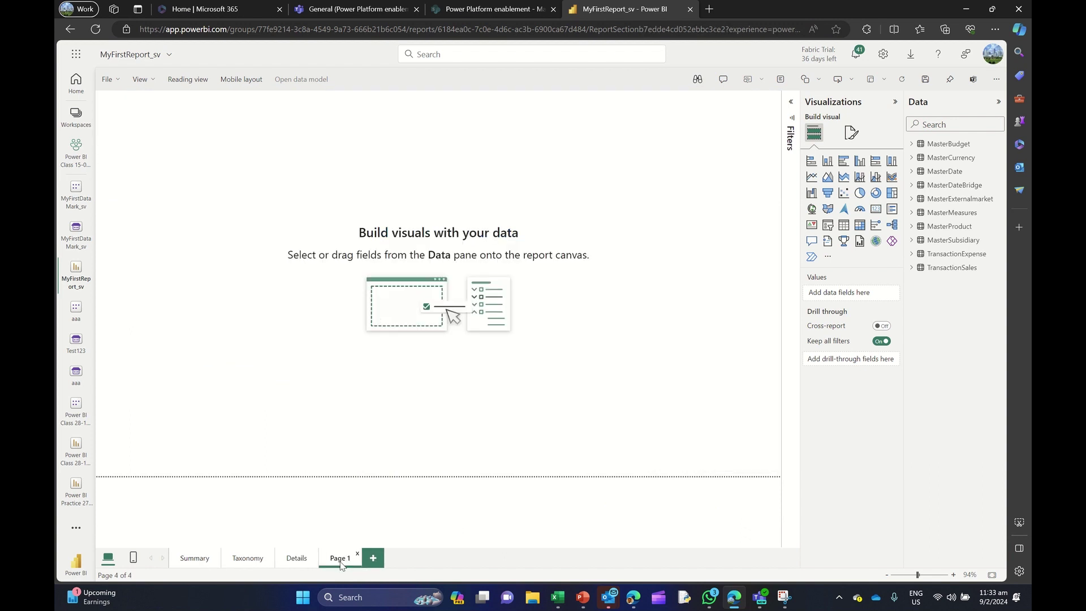
double_click(341, 560)
text(Exersu)
text(mmary)
key(Return)
Copy the Trend of Sales and Market Share chart from Summary onto the Exec summary page
click(195, 558)
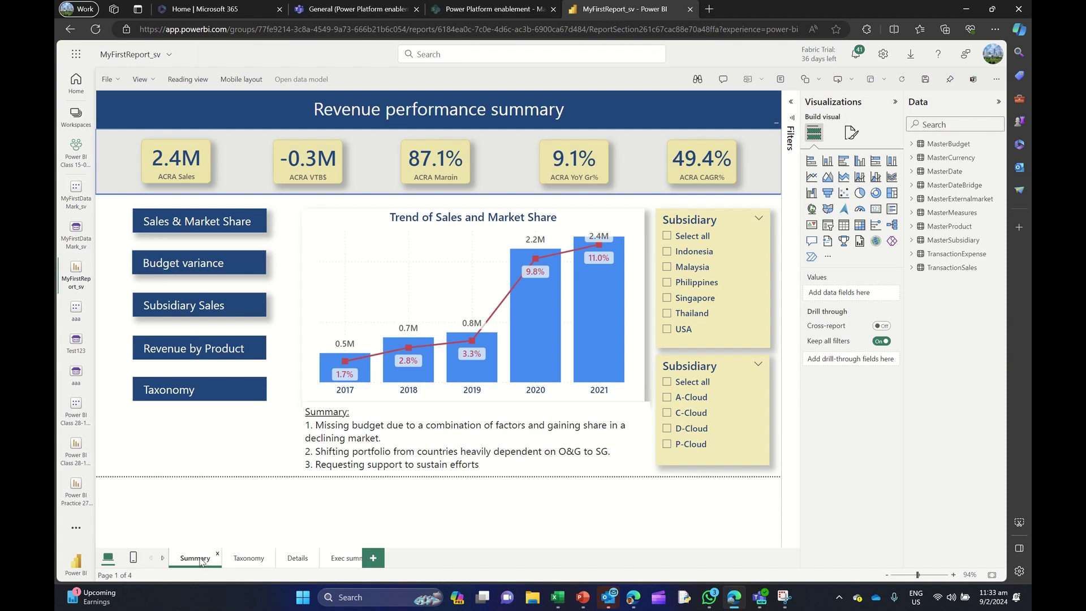
click(386, 260)
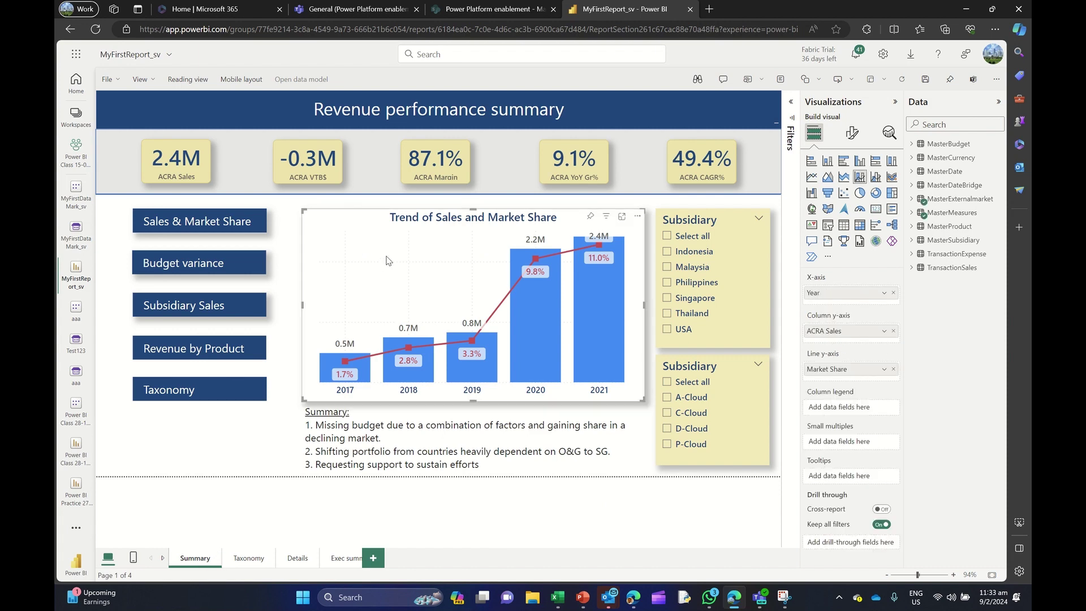
click(351, 559)
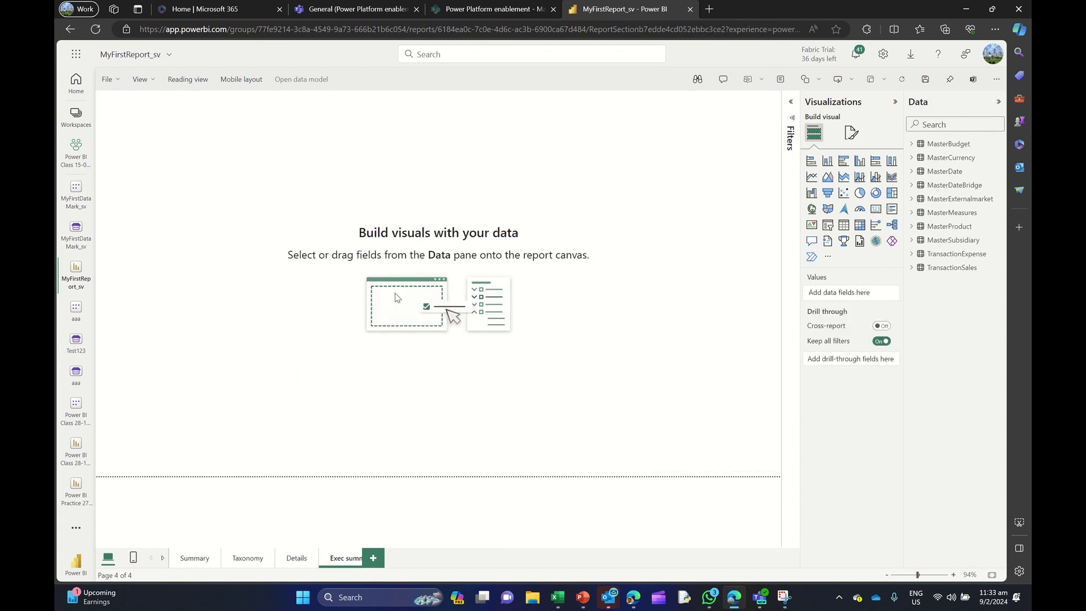
key(ctrl+v)
click(313, 472)
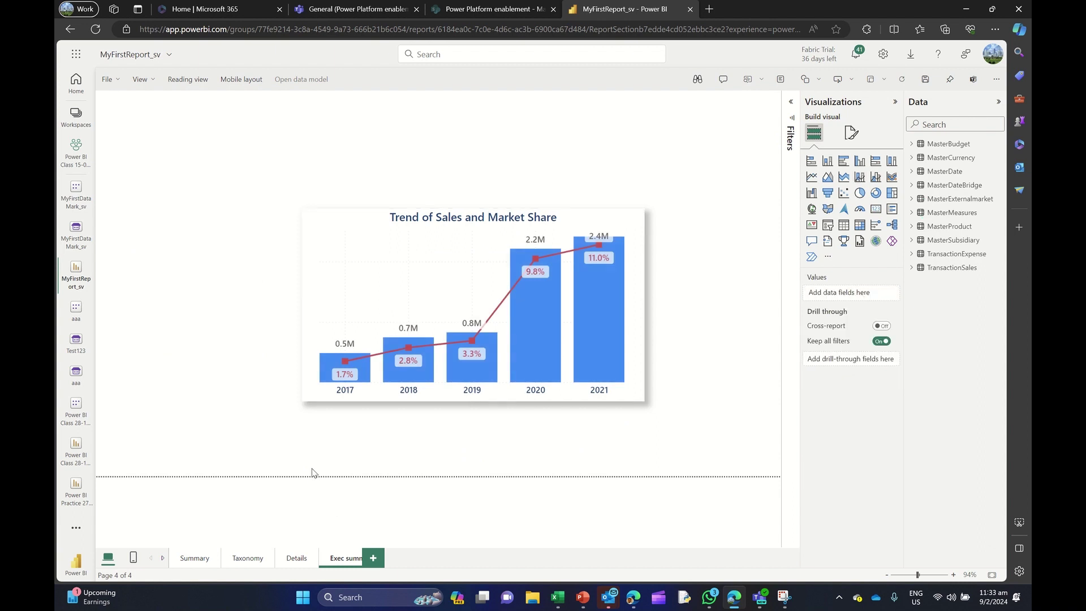
Check the Details page, reselect the pasted trend chart, then return to the Summary page
click(296, 557)
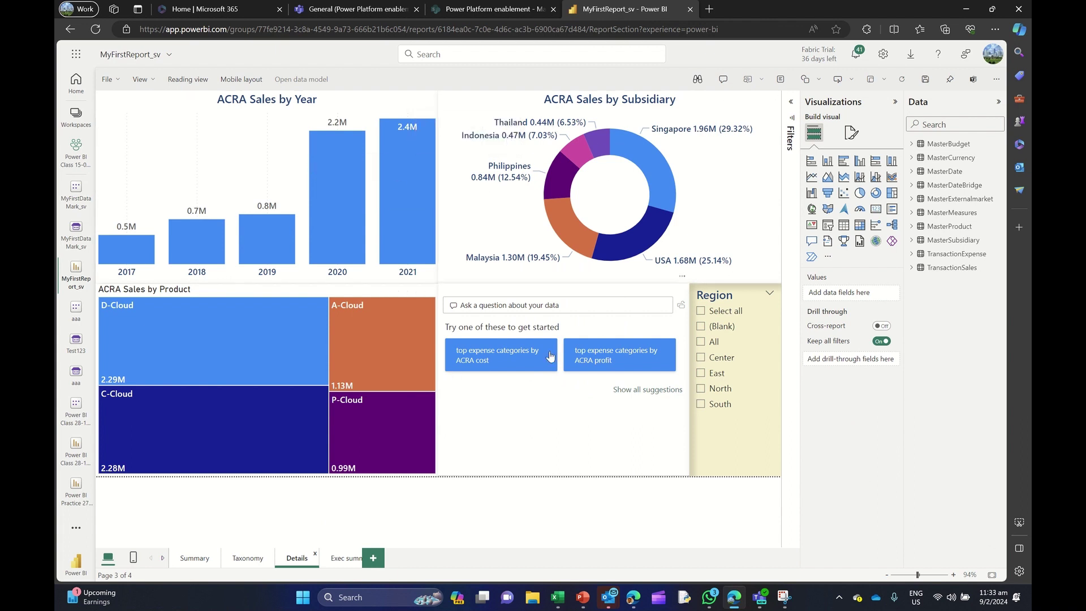
click(341, 559)
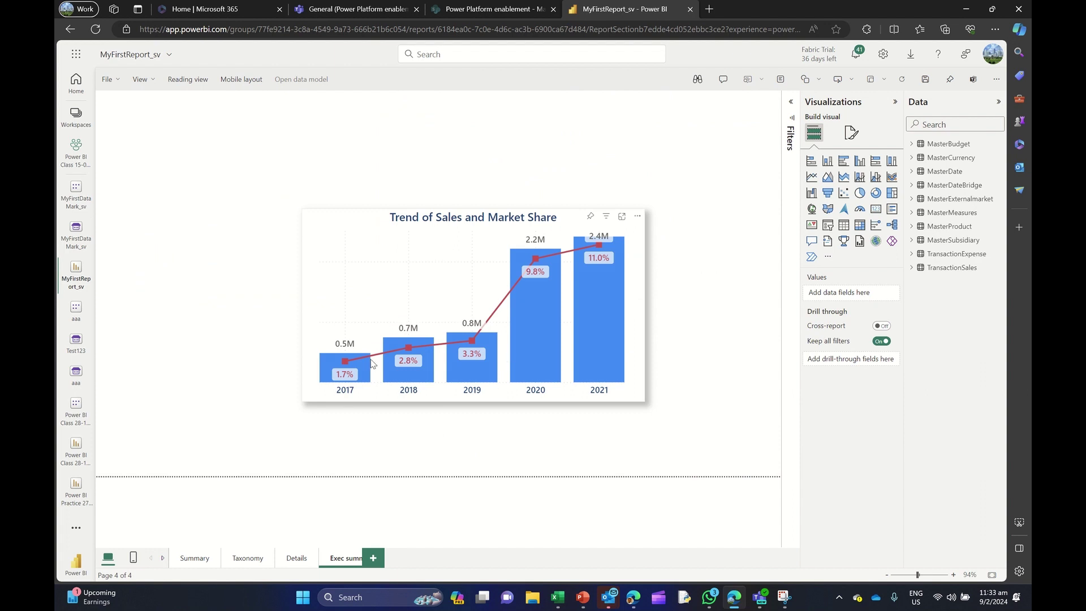
click(433, 237)
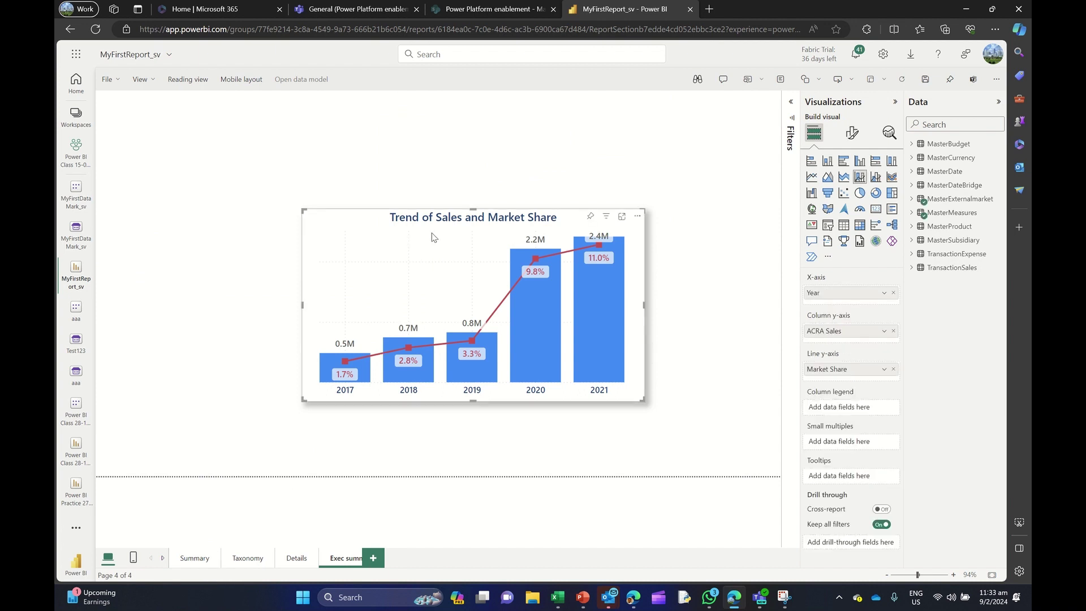
click(198, 558)
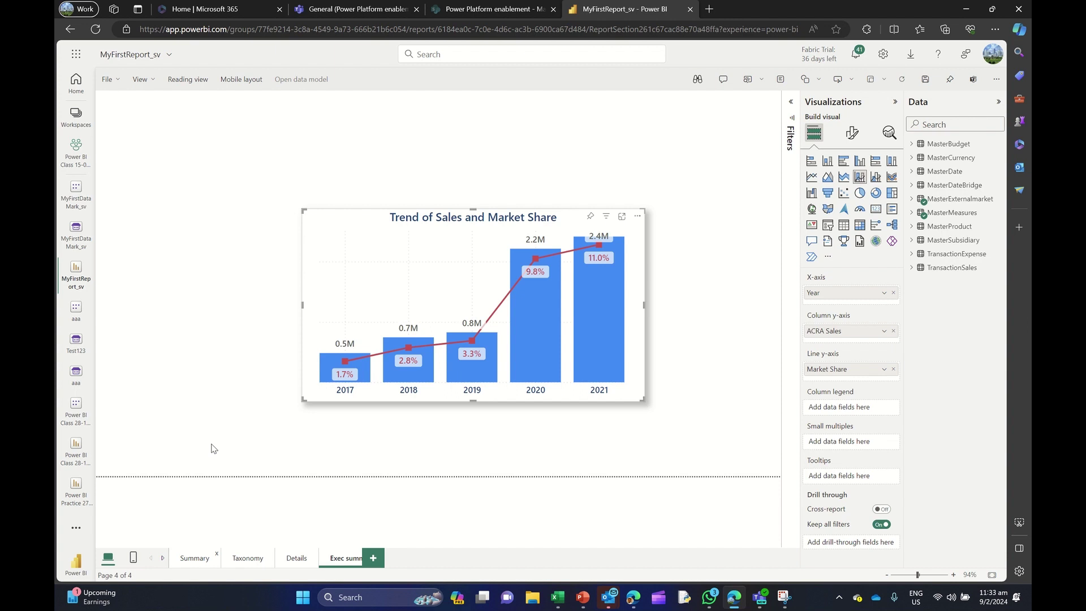
Switch to the budget variance view and paste the VTB $ by Month chart onto Exec summary
click(193, 273)
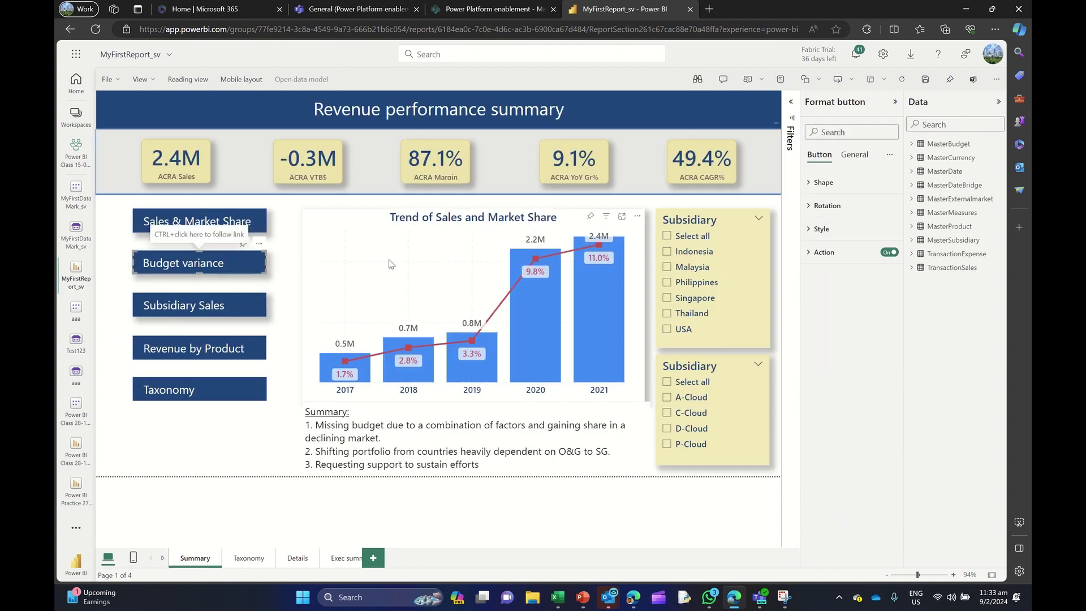
ctrl+click(232, 268)
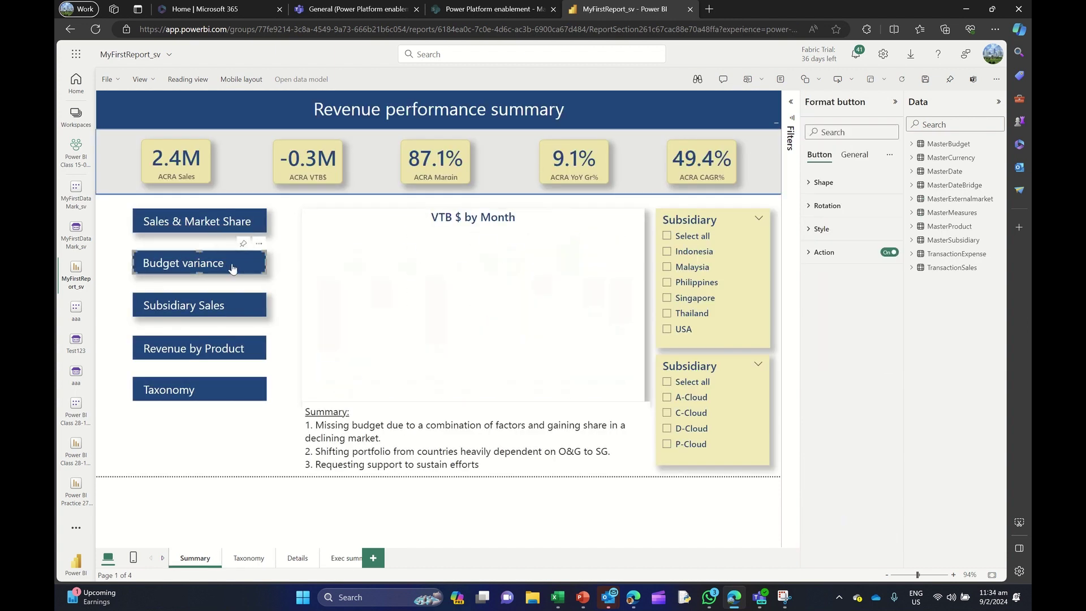
click(423, 247)
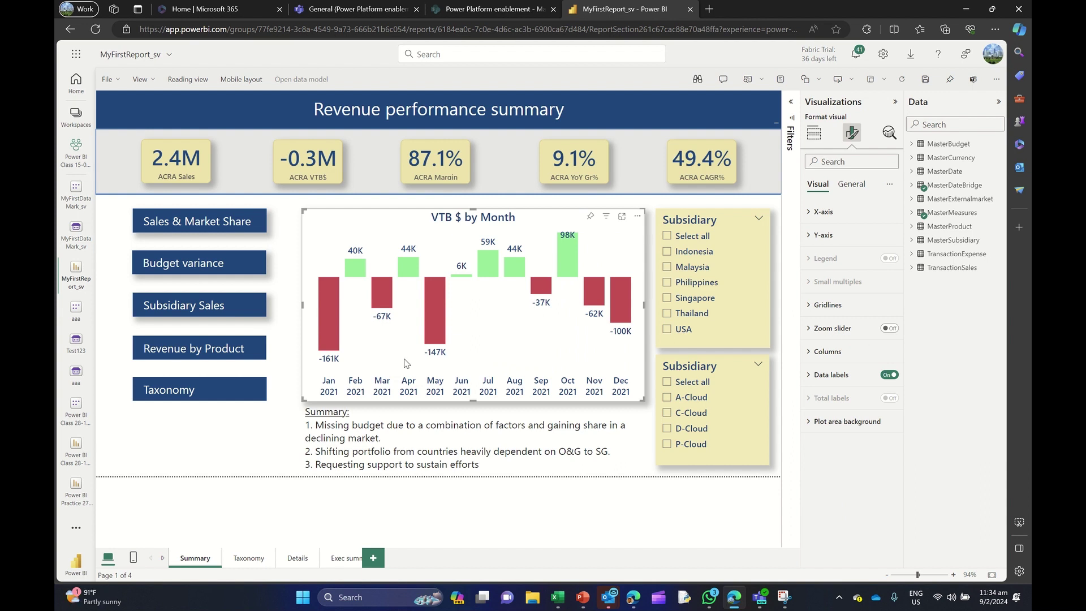
click(346, 557)
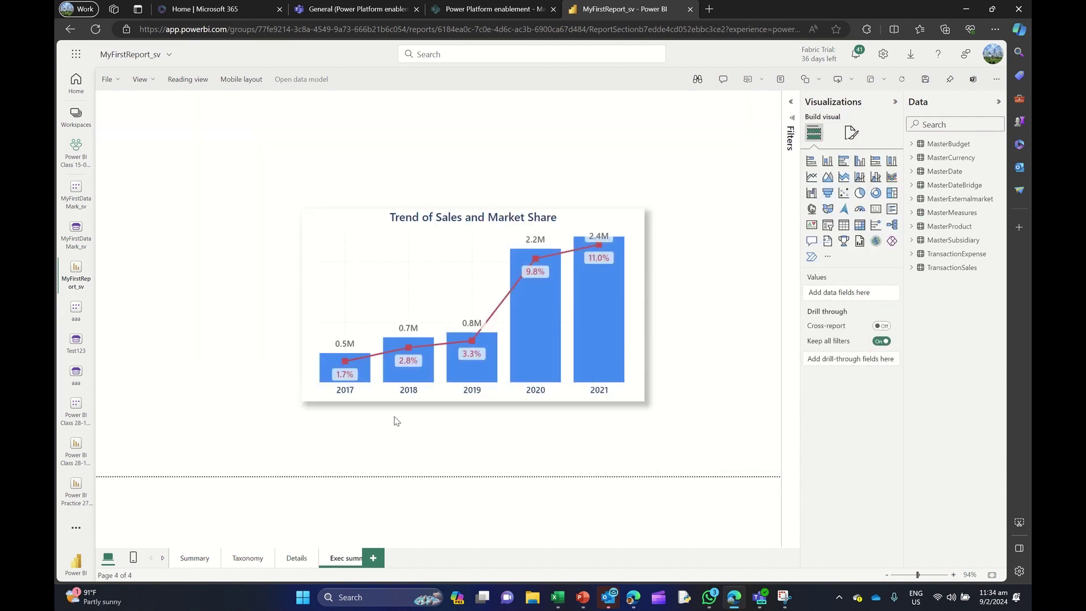
key(ctrl+v)
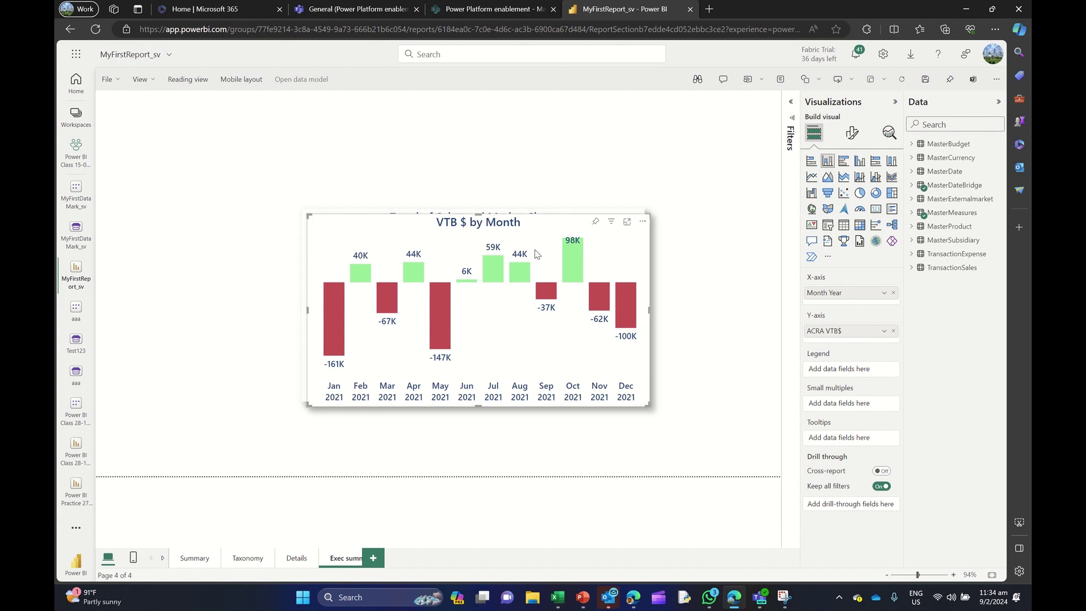
click(851, 134)
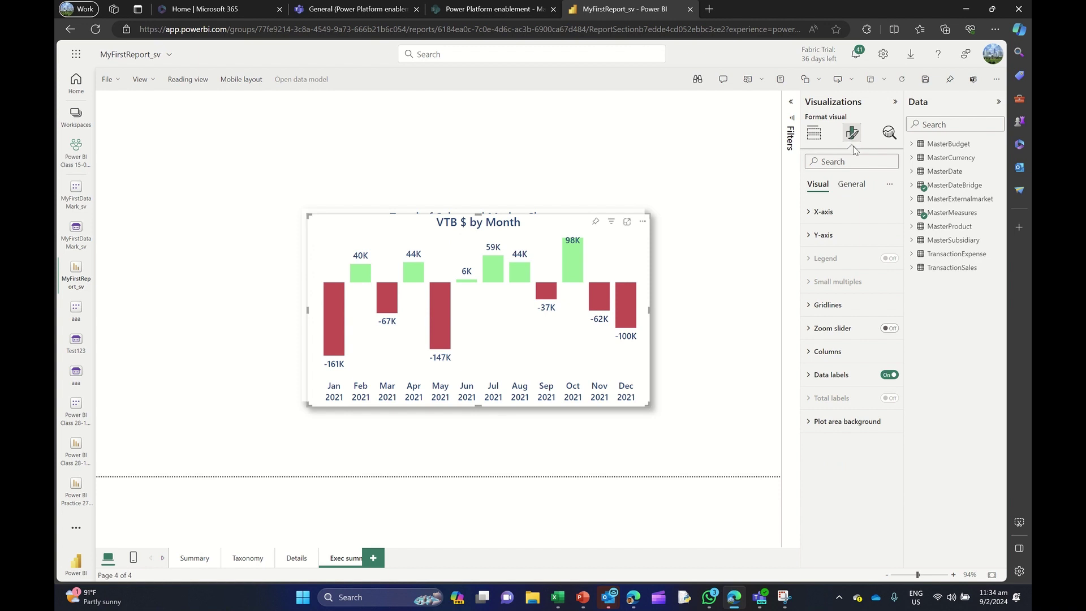
click(852, 186)
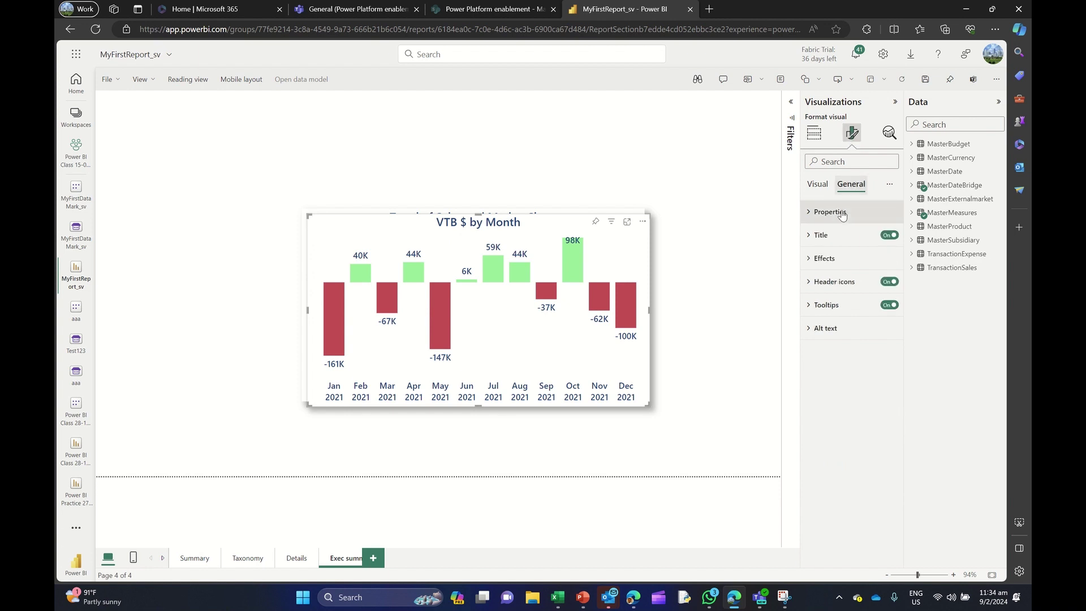
click(841, 213)
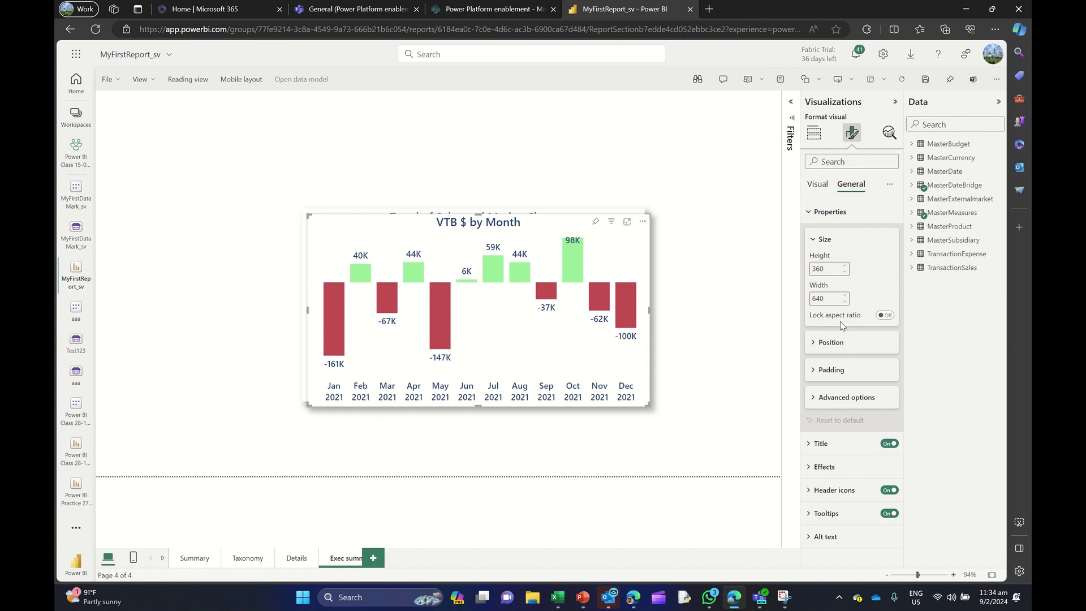
click(820, 346)
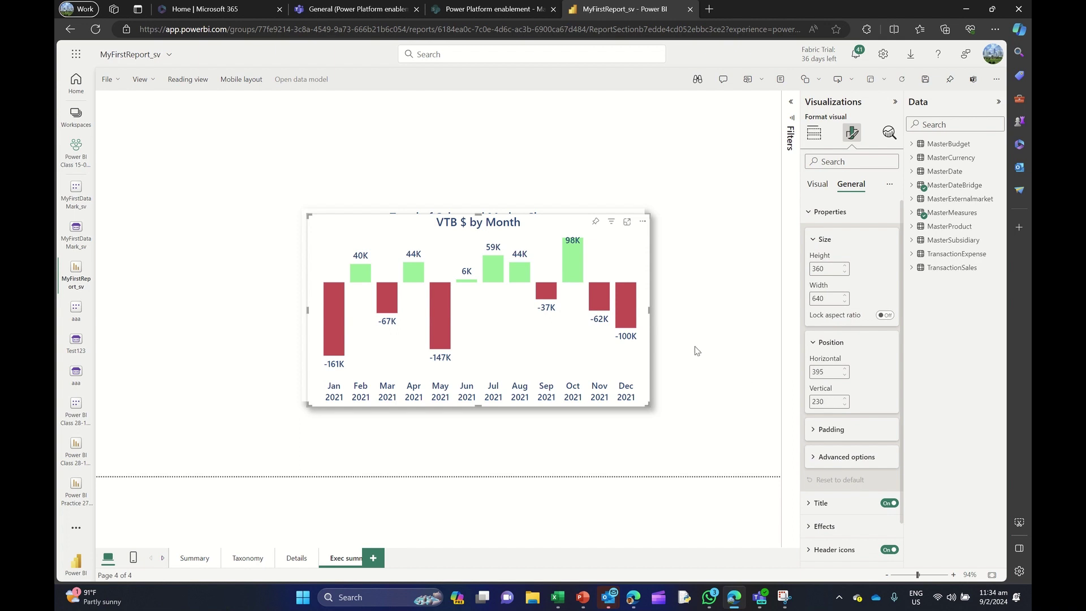
click(678, 265)
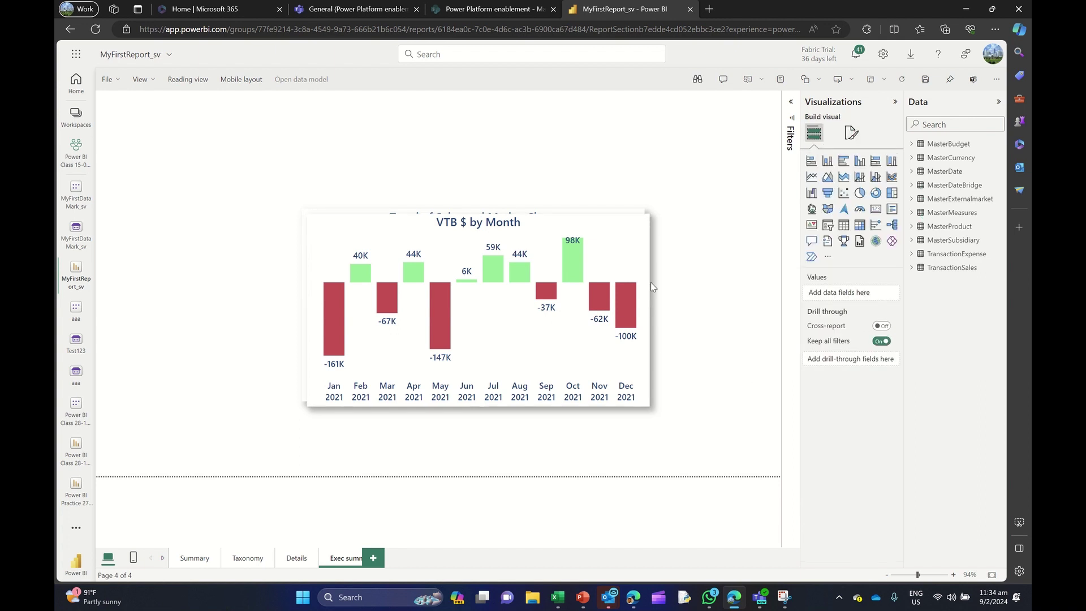
Turn on the Selection and Bookmarks panes from View and collapse the Data pane
click(142, 80)
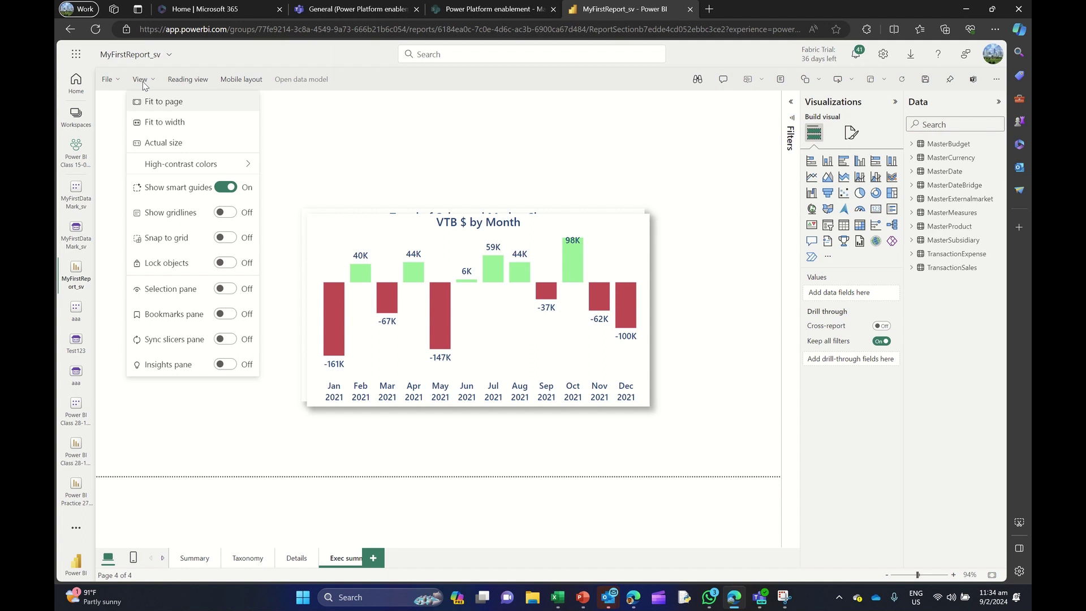
click(228, 289)
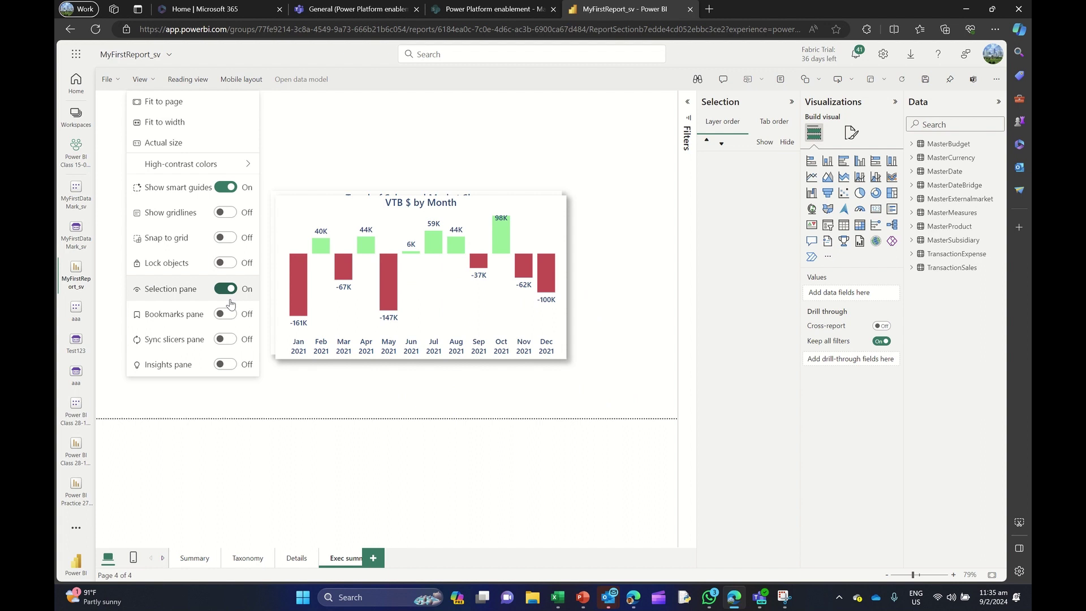
click(226, 314)
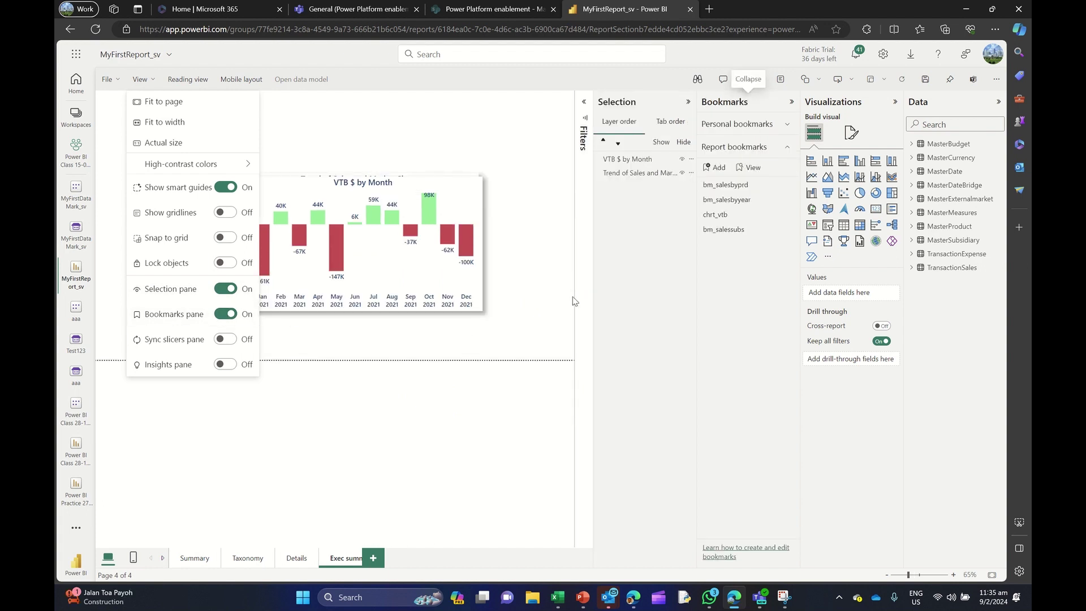
click(998, 102)
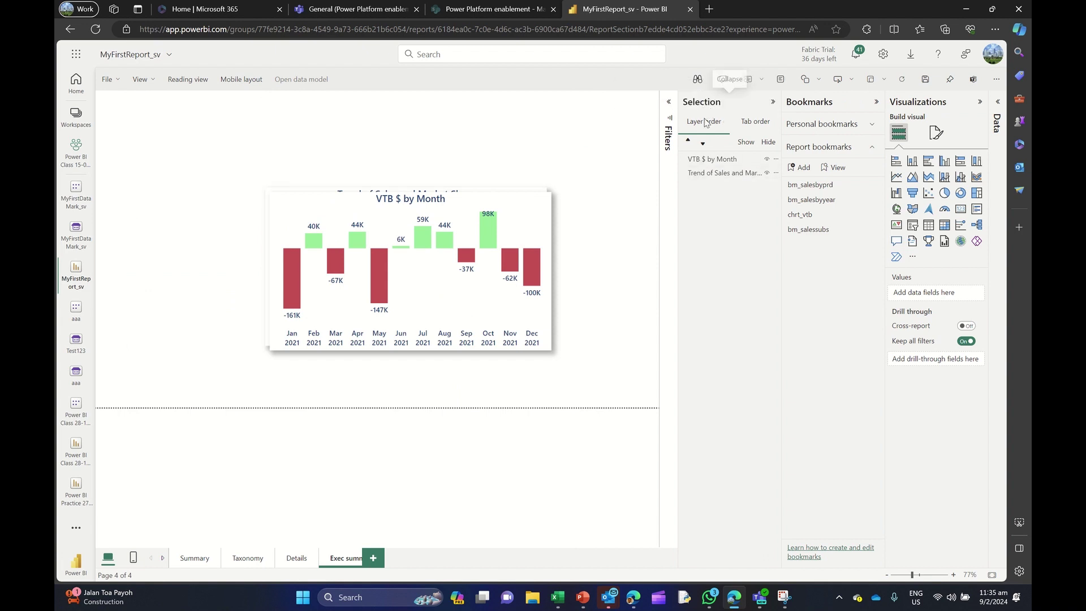
Rename the VTB $ by Month layer to Chrt_VTB $ by Month in the Selection pane
click(708, 161)
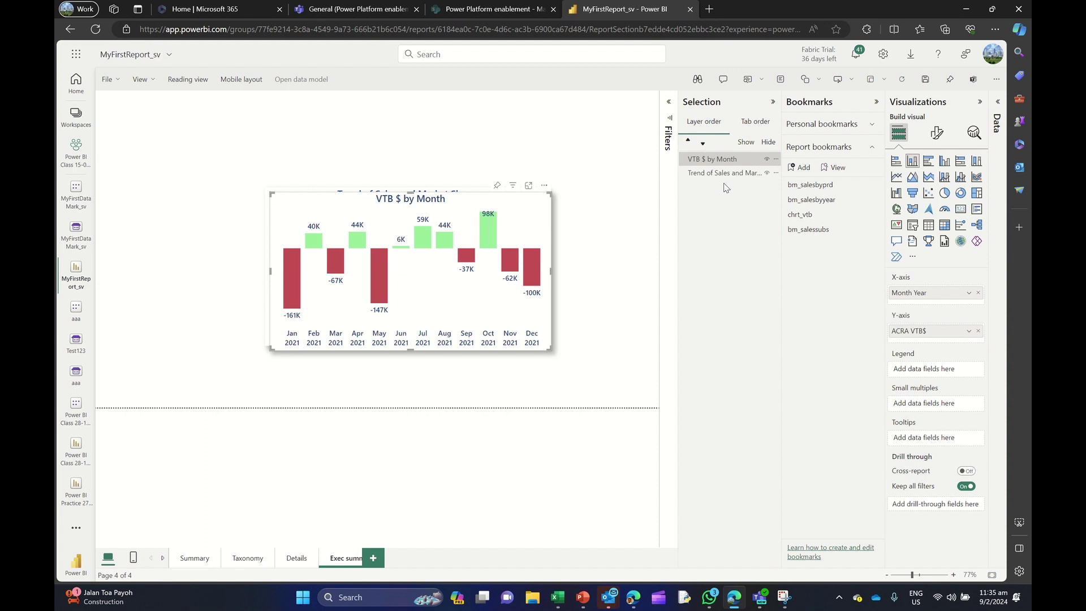
ctrl+click(691, 162)
ctrl+click(691, 161)
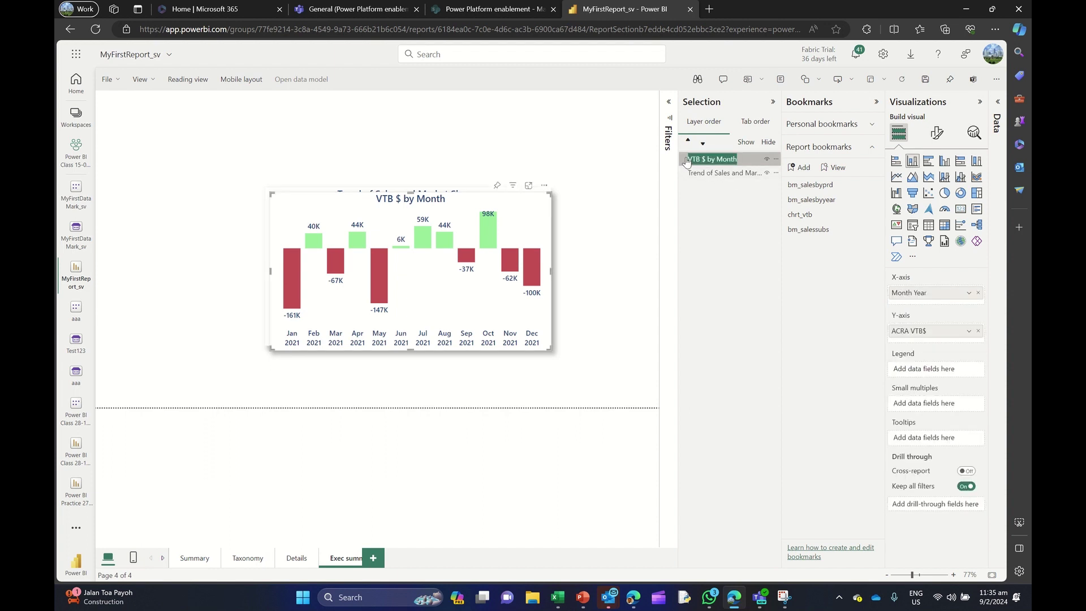
ctrl+click(690, 162)
double_click(690, 160)
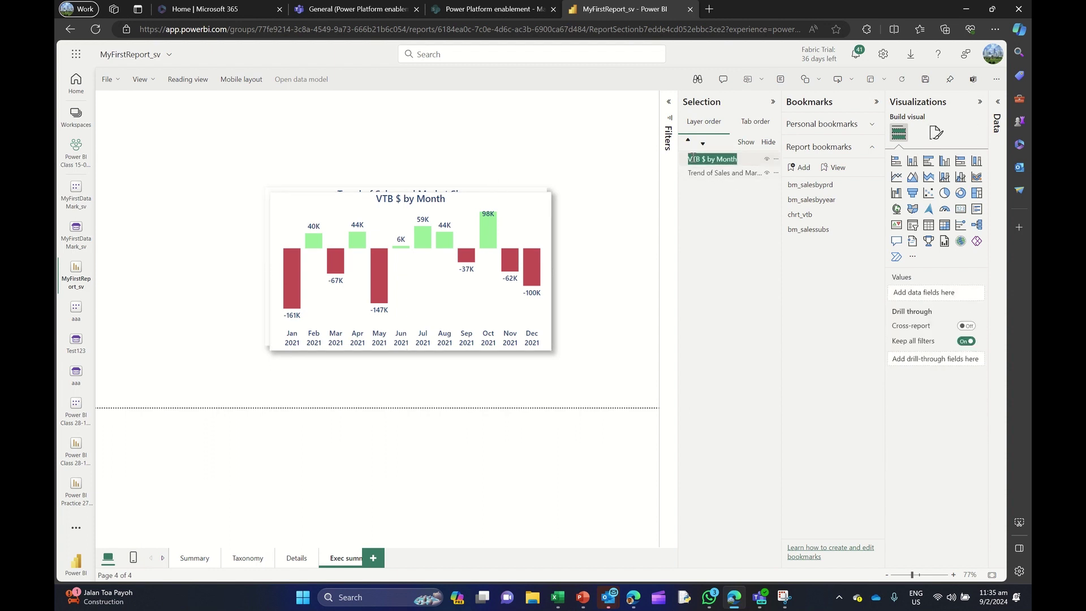
click(693, 158)
text(Chrt_)
click(704, 199)
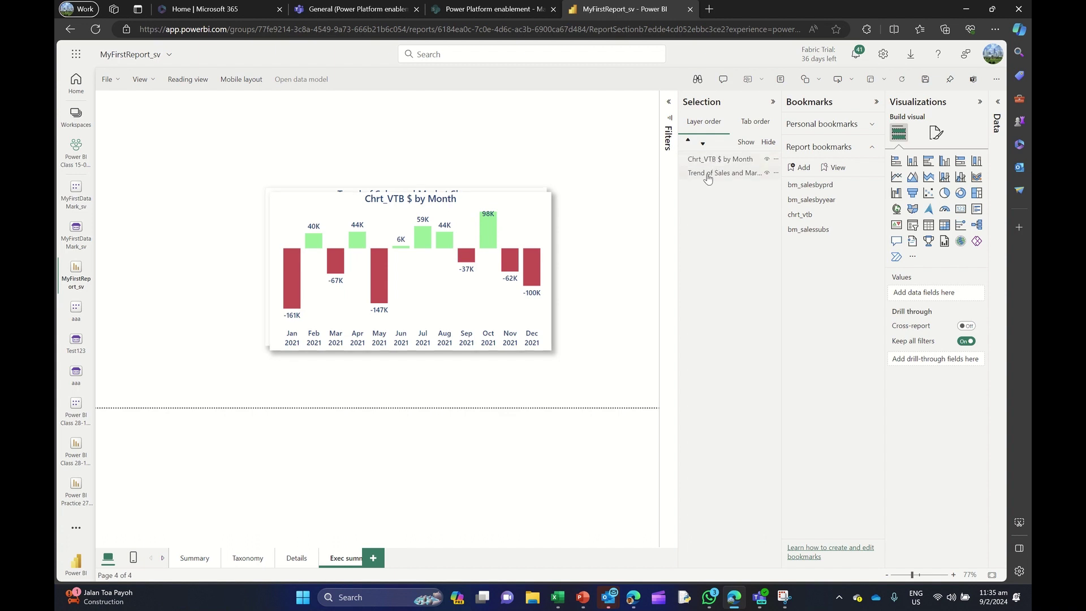
Hide the waterfall, rename the trend chart Chrt_Trend of Sales and Market Share, and hide it
click(766, 160)
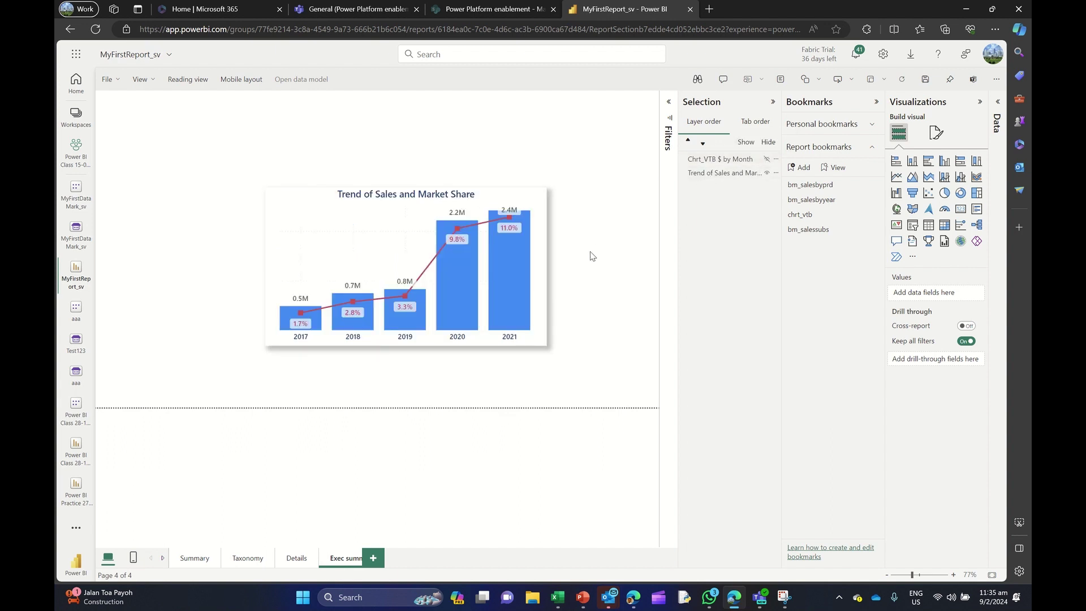
click(702, 173)
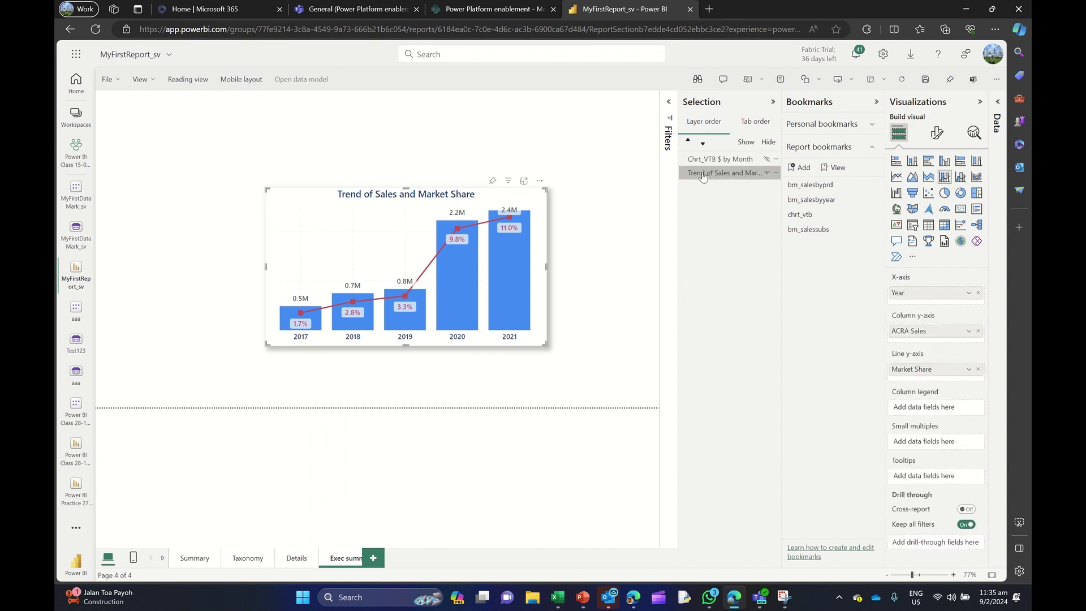
double_click(702, 173)
click(691, 173)
text(Chrt_)
key(Return)
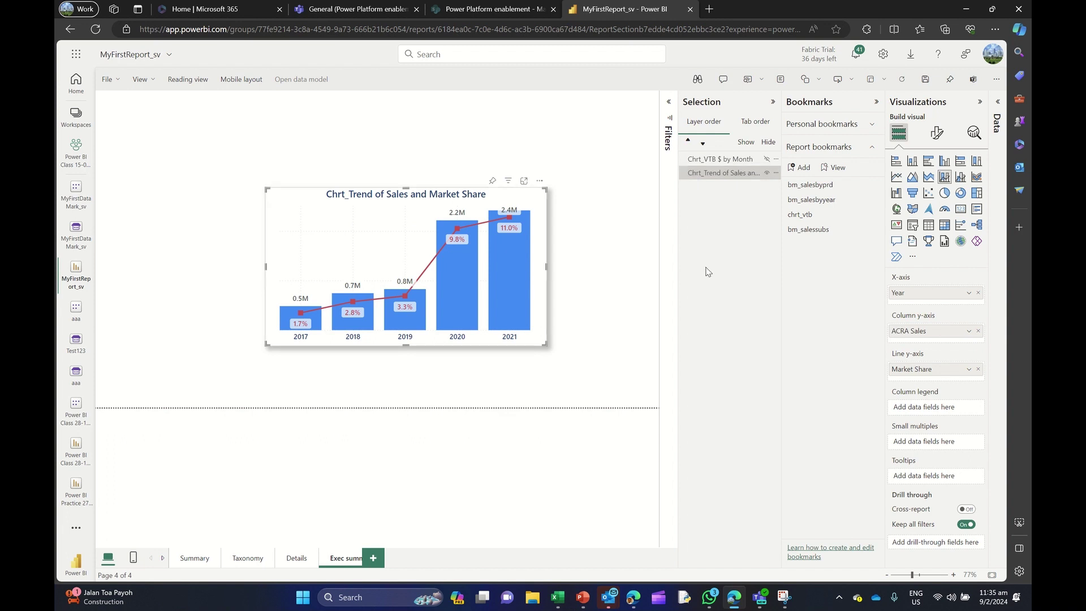
click(767, 172)
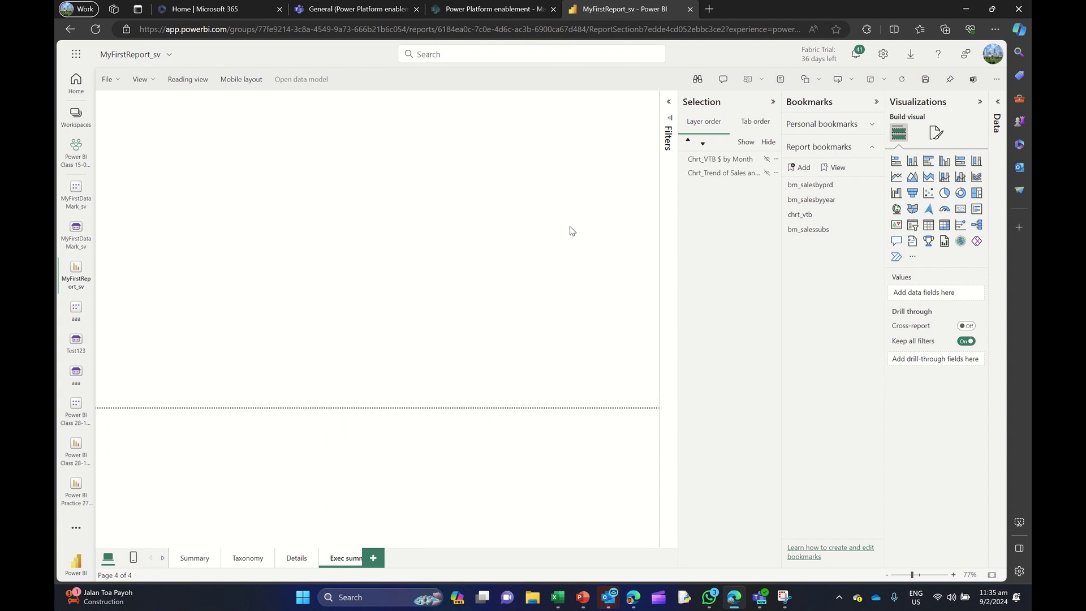
Unhide Chrt_VTB $ by Month and bring up the list of button types
click(767, 159)
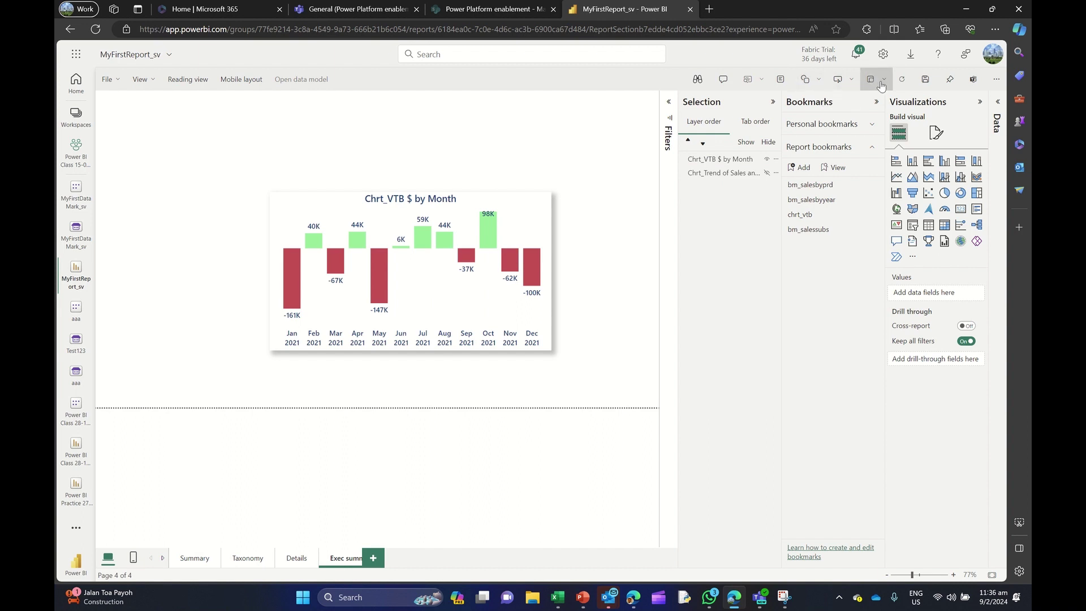
click(881, 83)
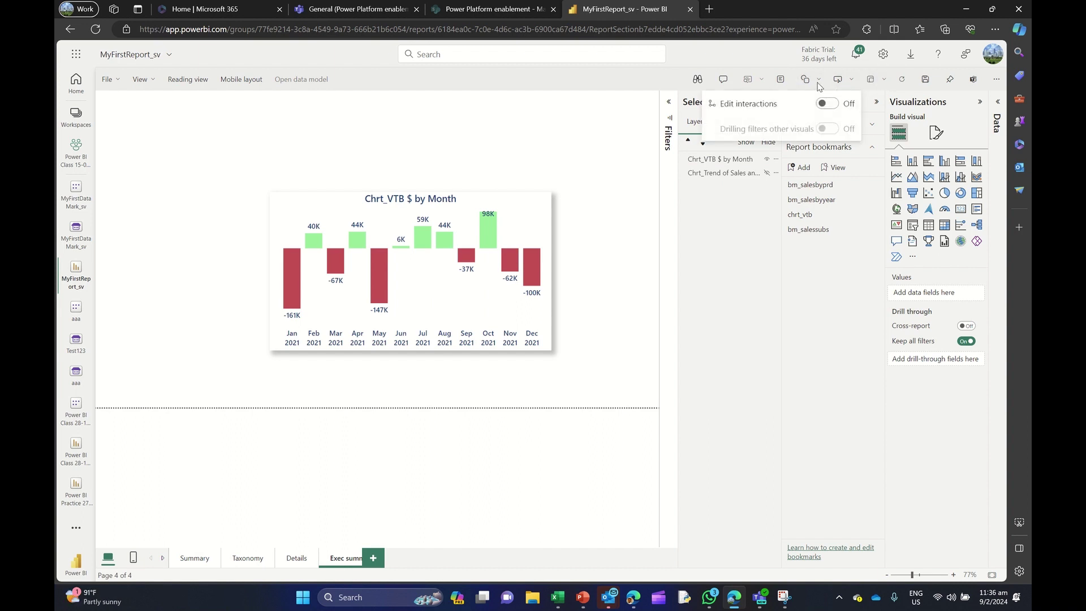
click(852, 83)
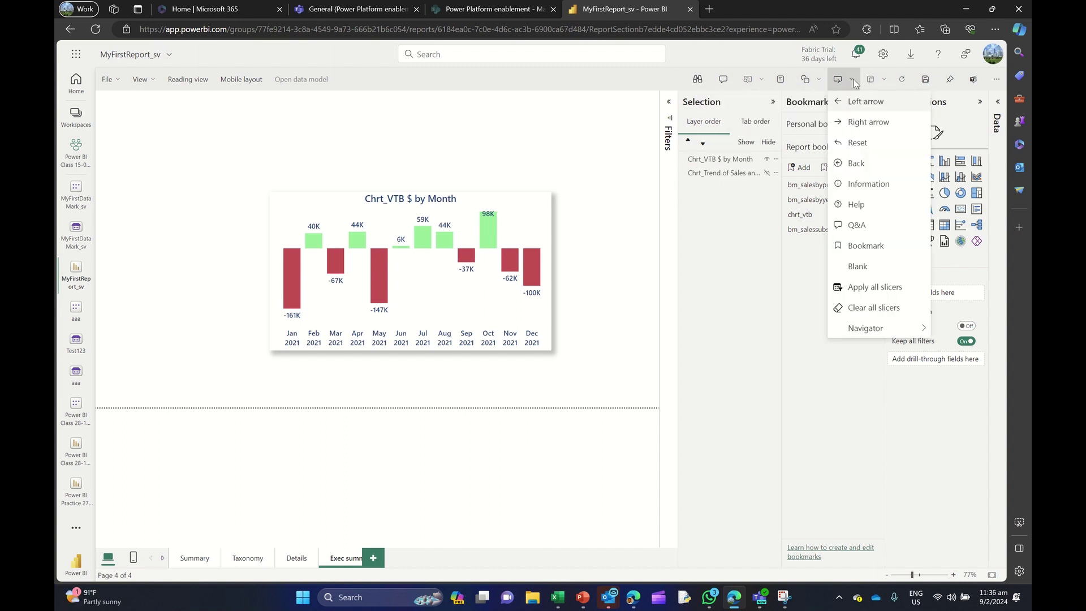
Insert a Blank button and drag it to the left of the waterfall chart
click(857, 267)
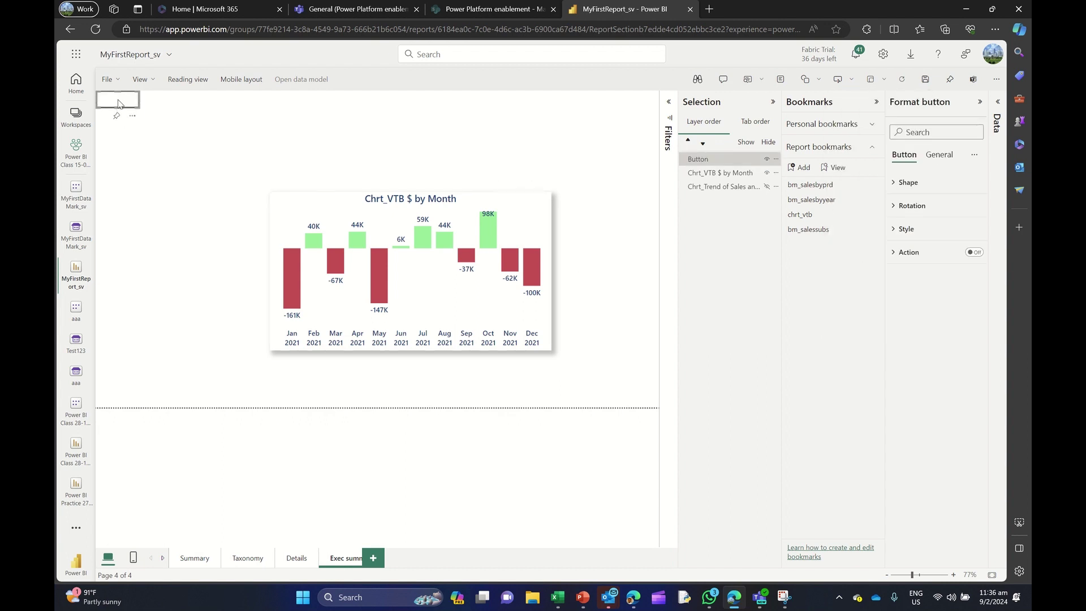
drag(119, 103, 220, 216)
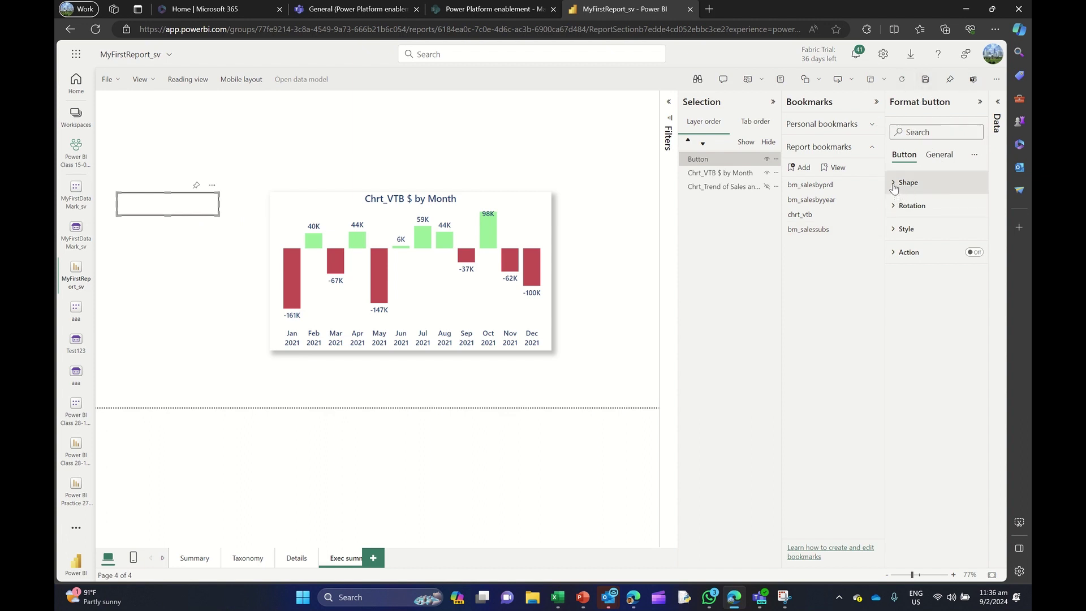
Label the button 'Revenue and share' in white, 15-point text
click(900, 229)
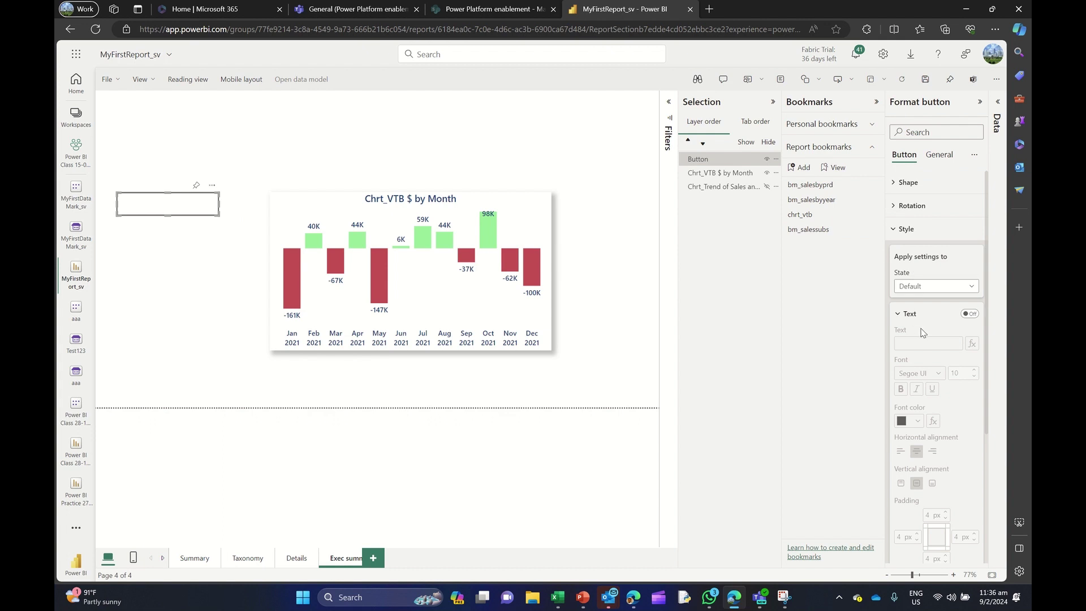
click(969, 314)
click(911, 344)
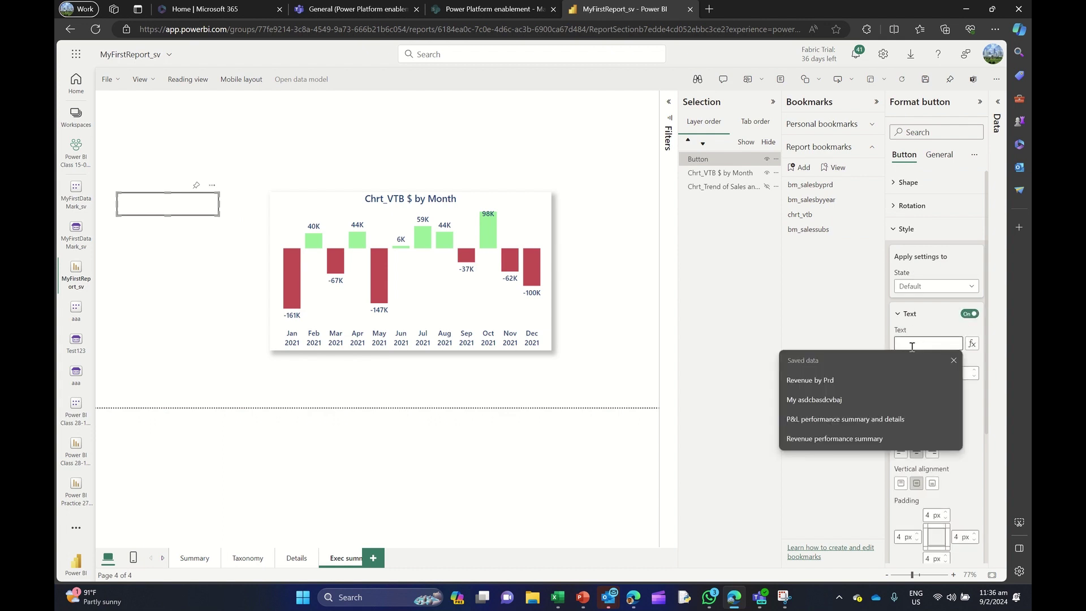
text(Revenue and shaare)
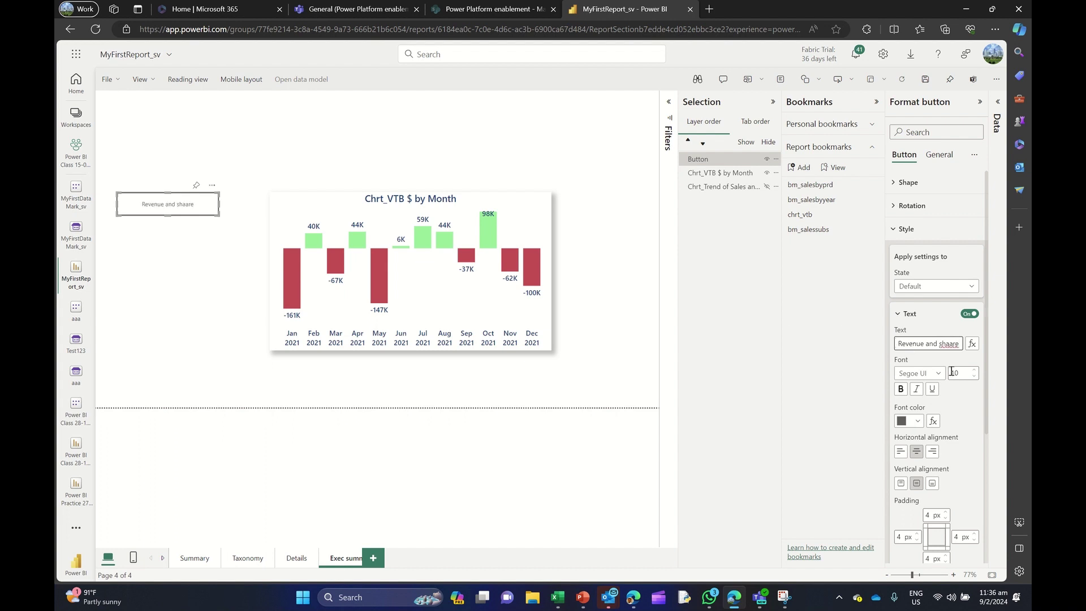
double_click(974, 371)
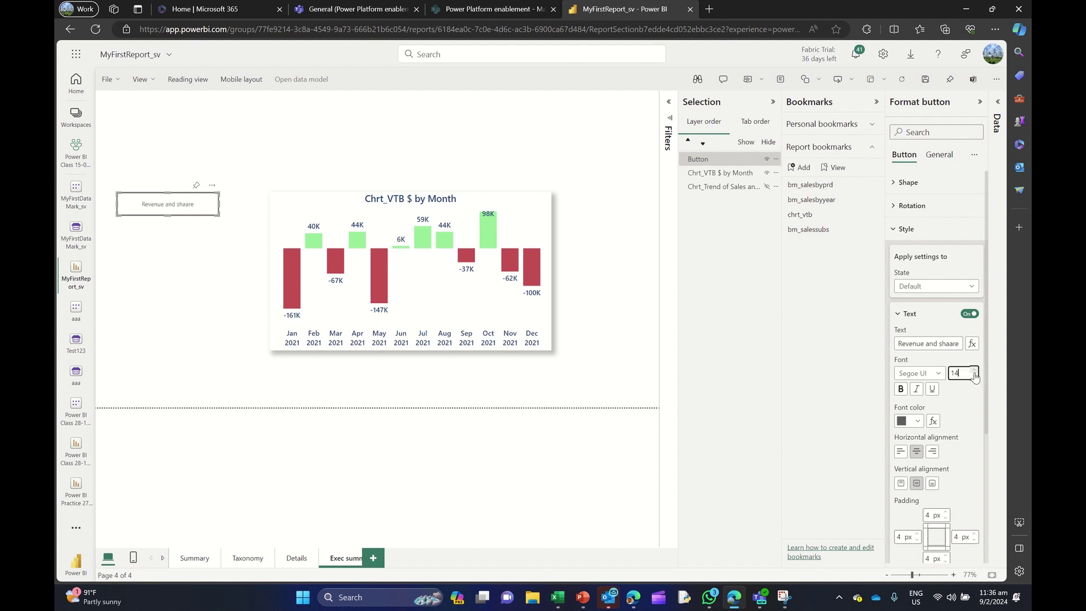
click(973, 371)
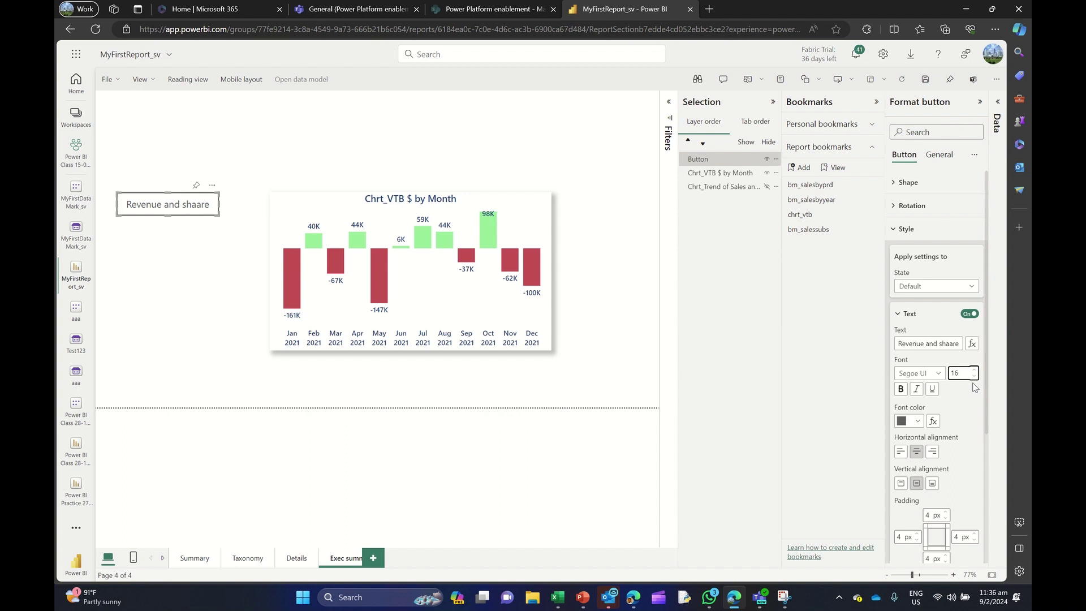
click(974, 376)
click(955, 342)
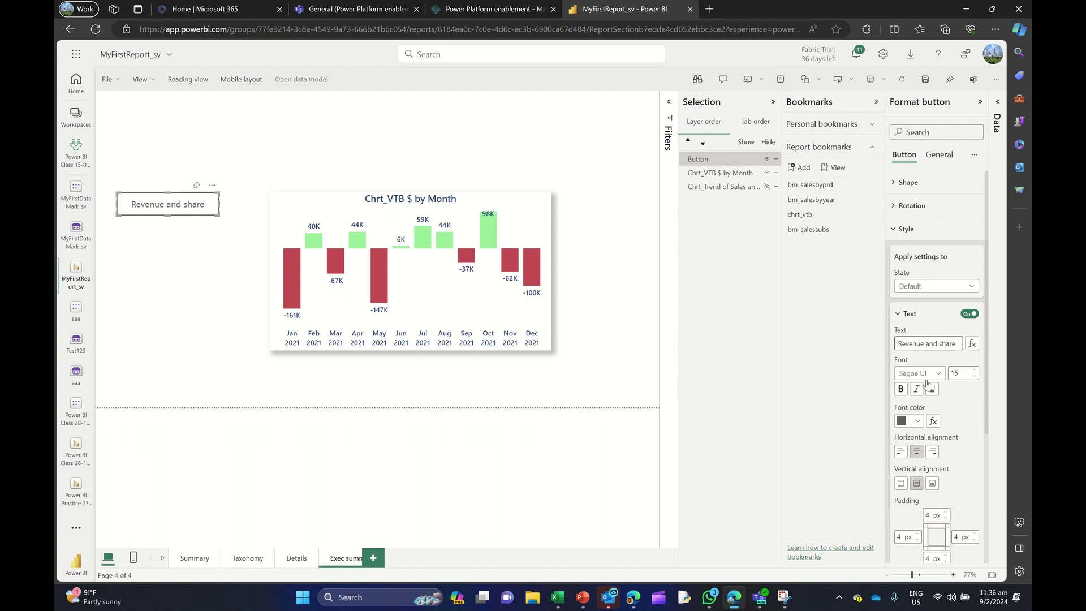
click(911, 422)
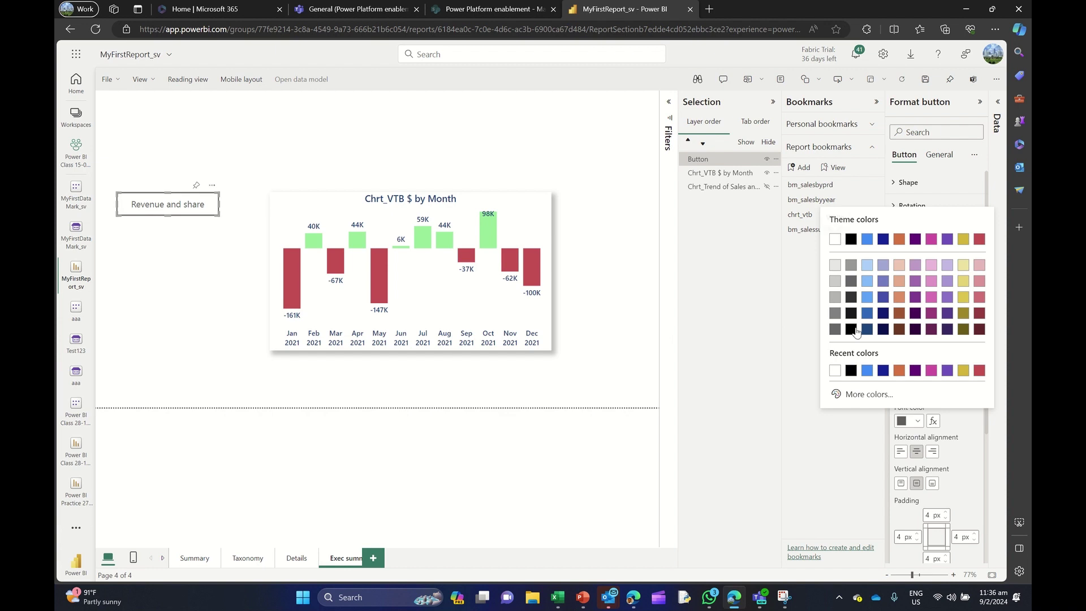
click(834, 238)
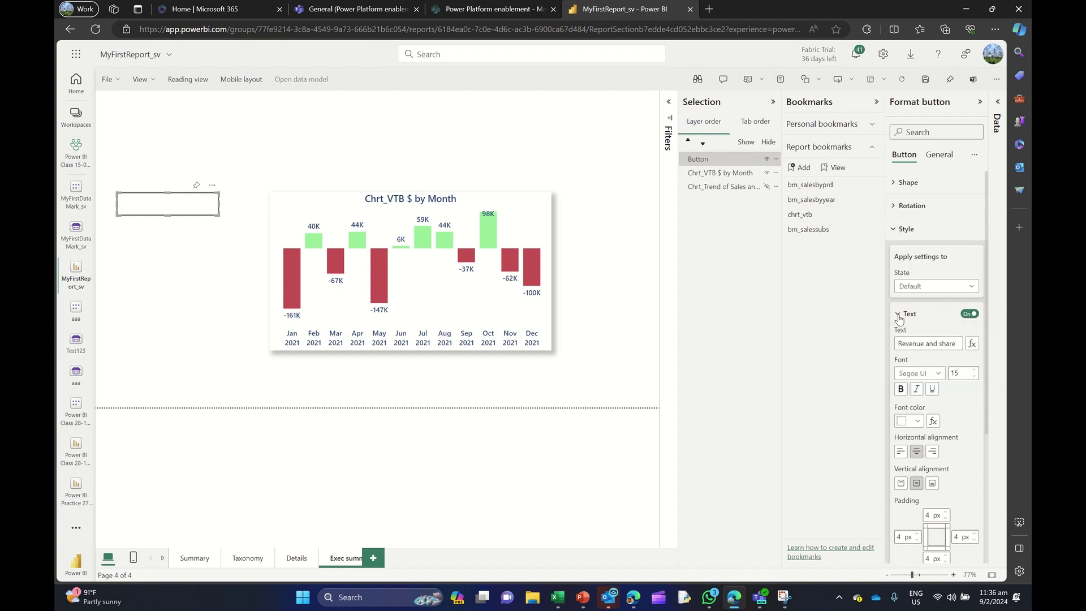
click(899, 314)
Give the button a dark blue fill at 0% transparency
click(969, 368)
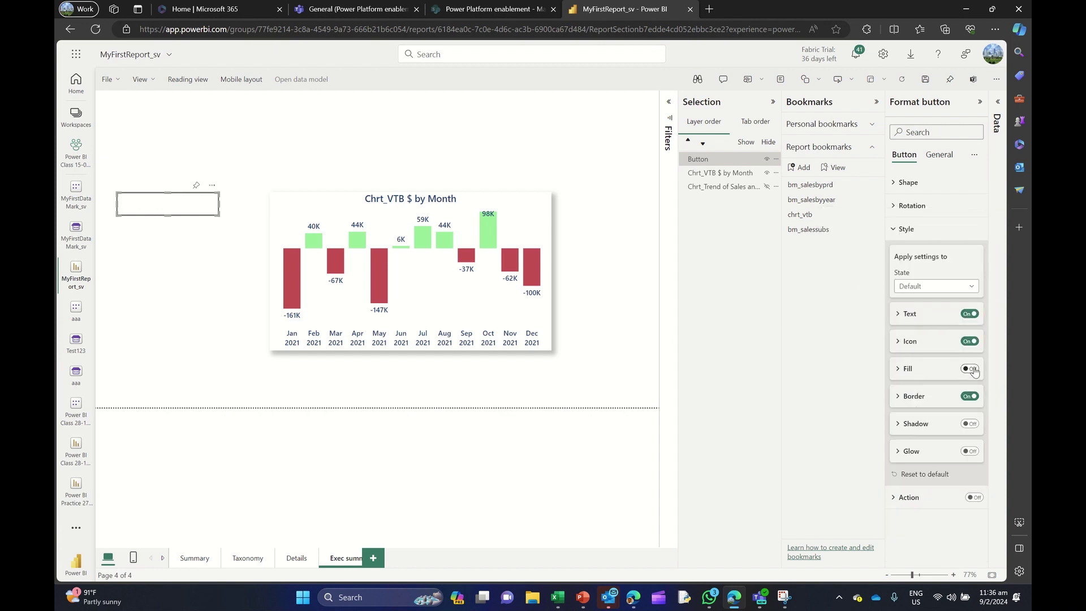
click(895, 371)
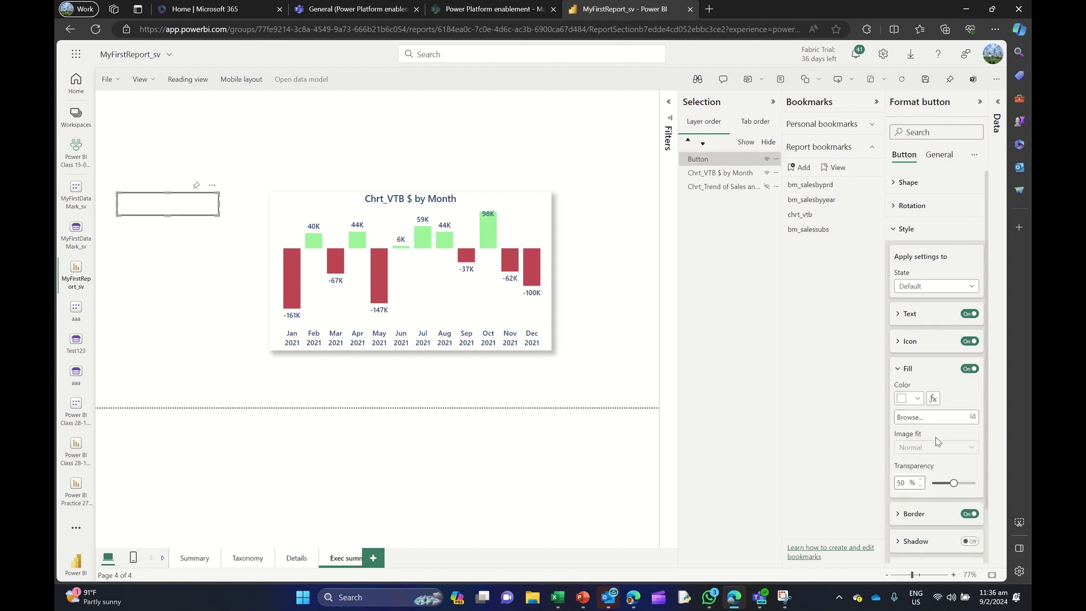
click(909, 399)
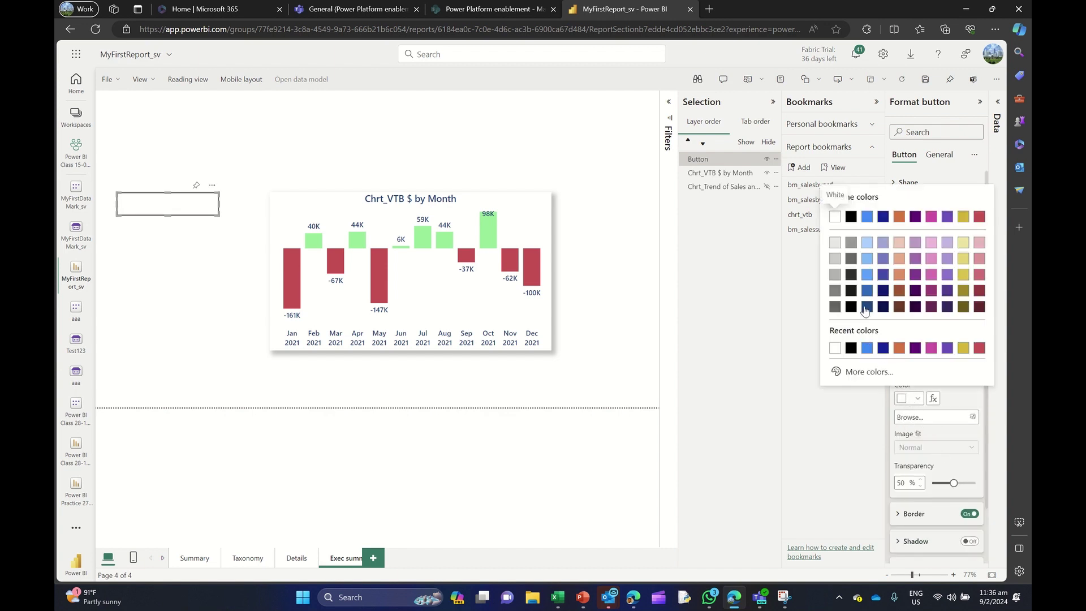
click(866, 307)
drag(953, 483, 906, 487)
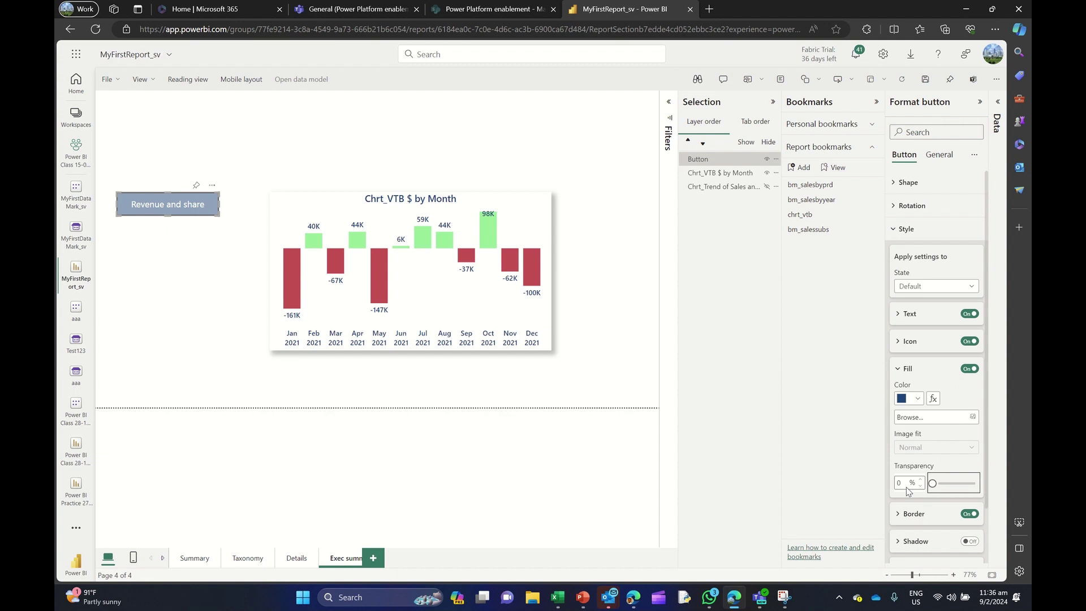
click(900, 372)
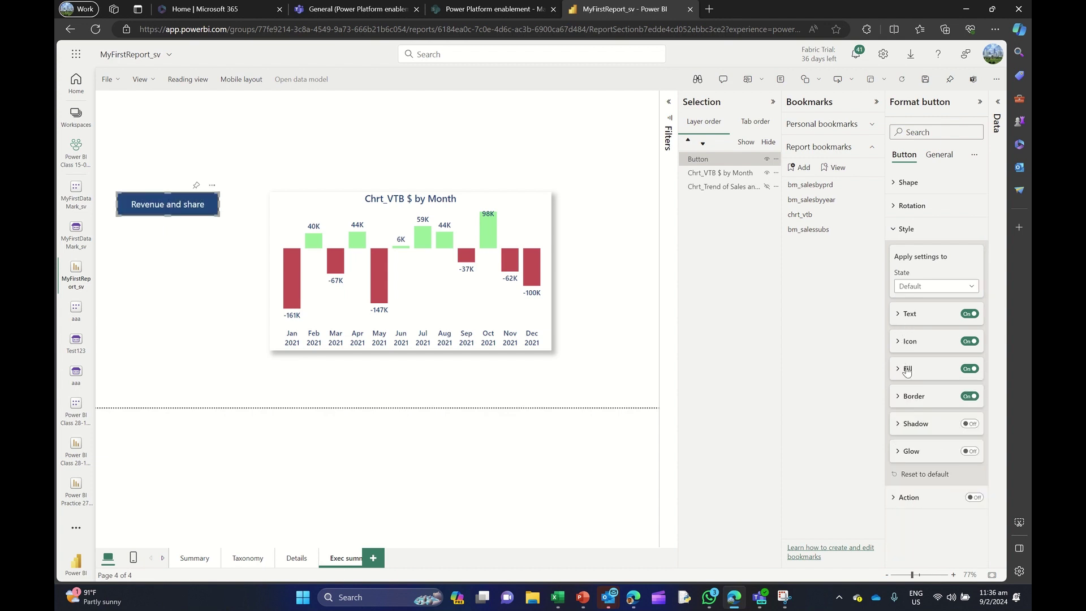
Switch the Shadow toggle on under General > Effects for the Revenue and share button
click(938, 162)
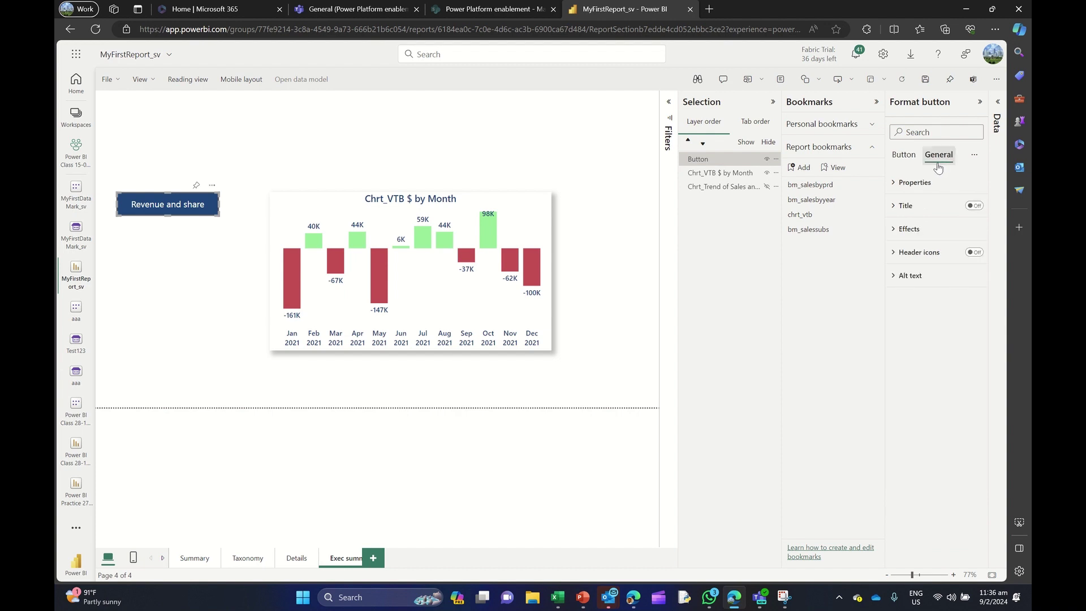
click(905, 228)
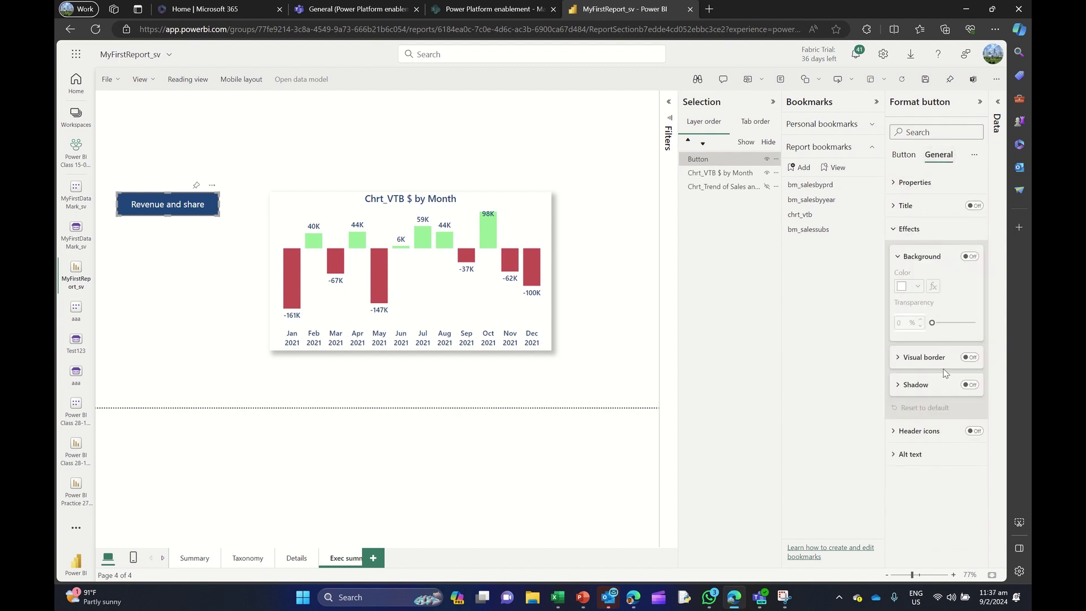
click(970, 385)
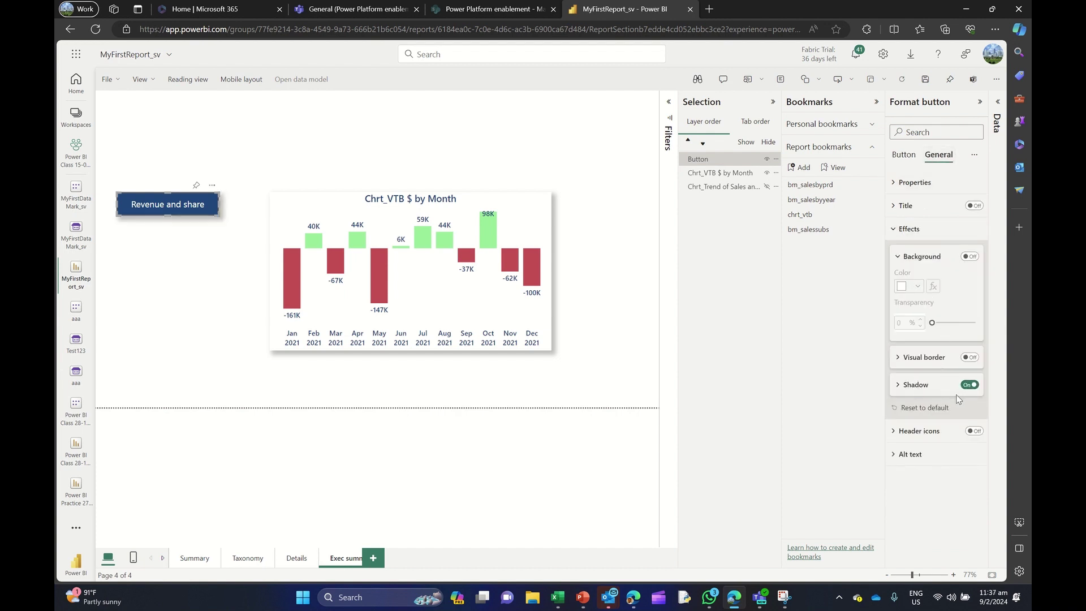
click(898, 230)
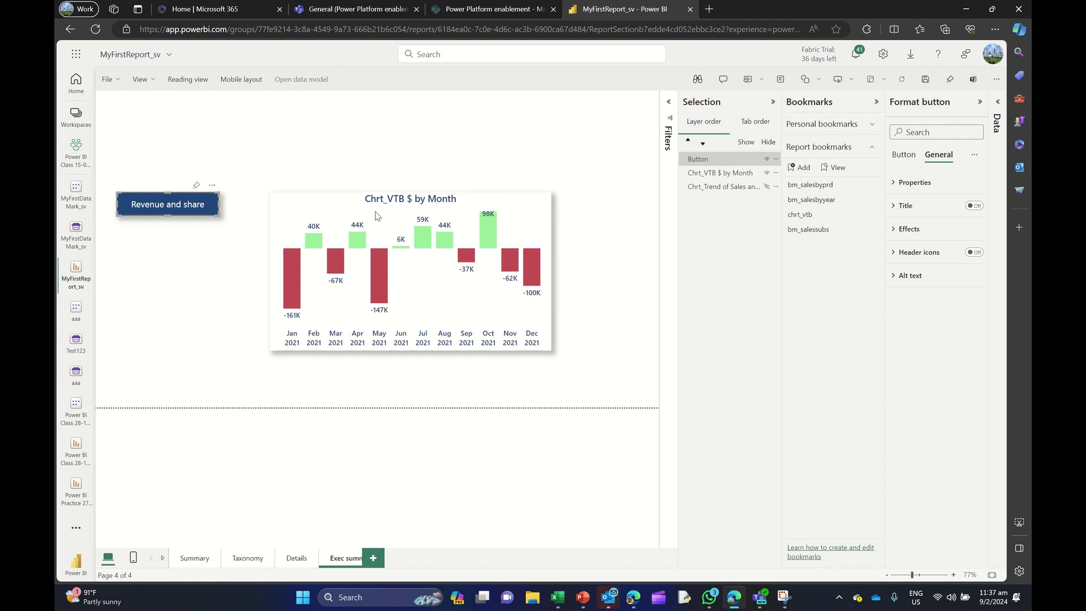
Name the Revenue and share button's layer btn_rev&share
double_click(709, 160)
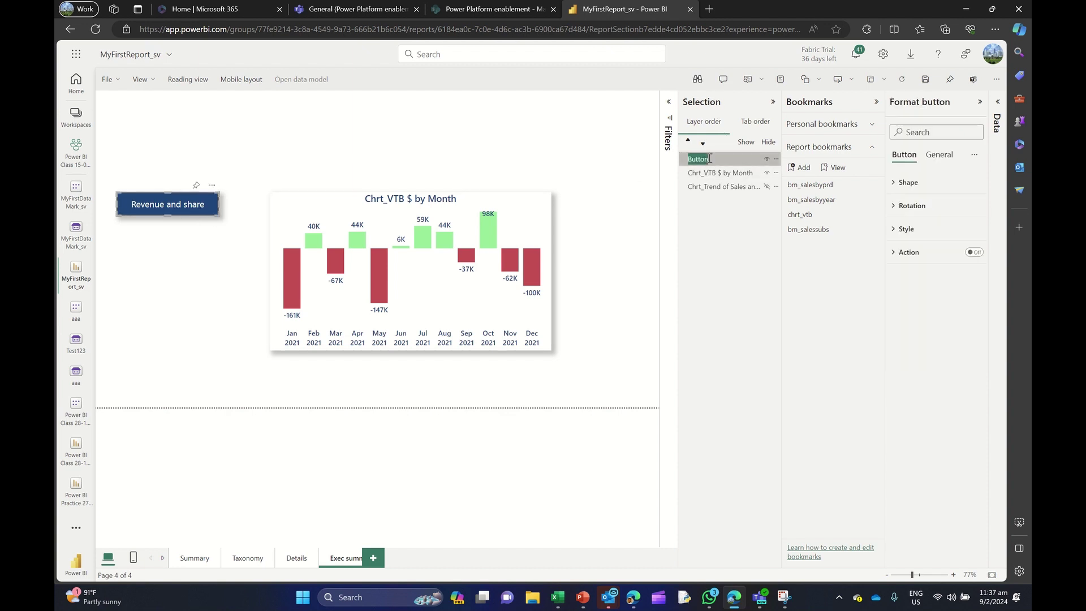
text(btn_rev&share)
key(Return)
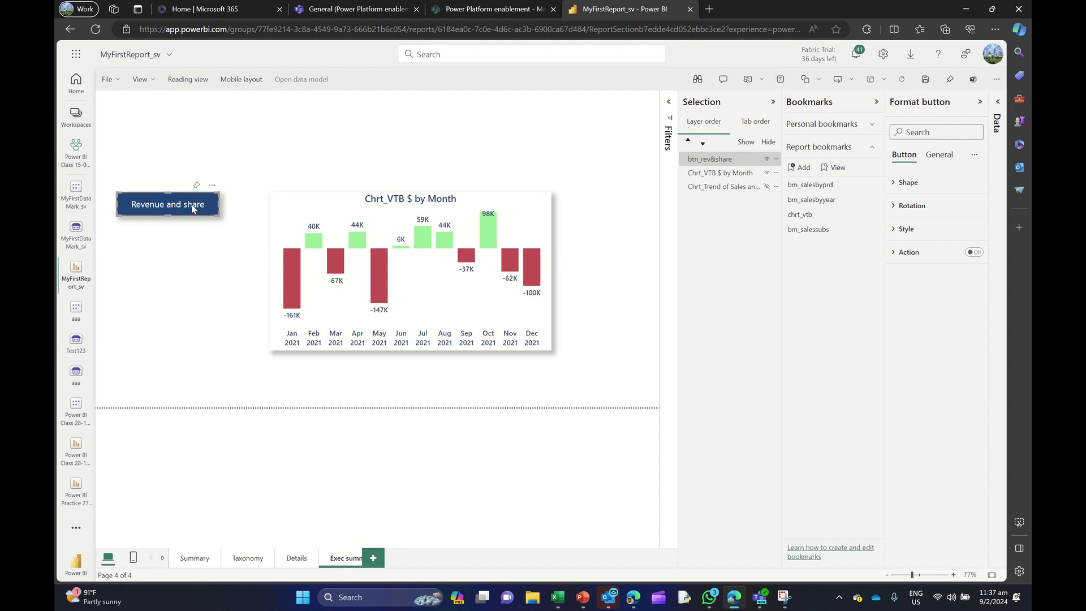
Duplicate the Revenue and share button below the original and move the original to the top of the layer order
key(ctrl+c)
key(ctrl+v)
drag(192, 209, 177, 272)
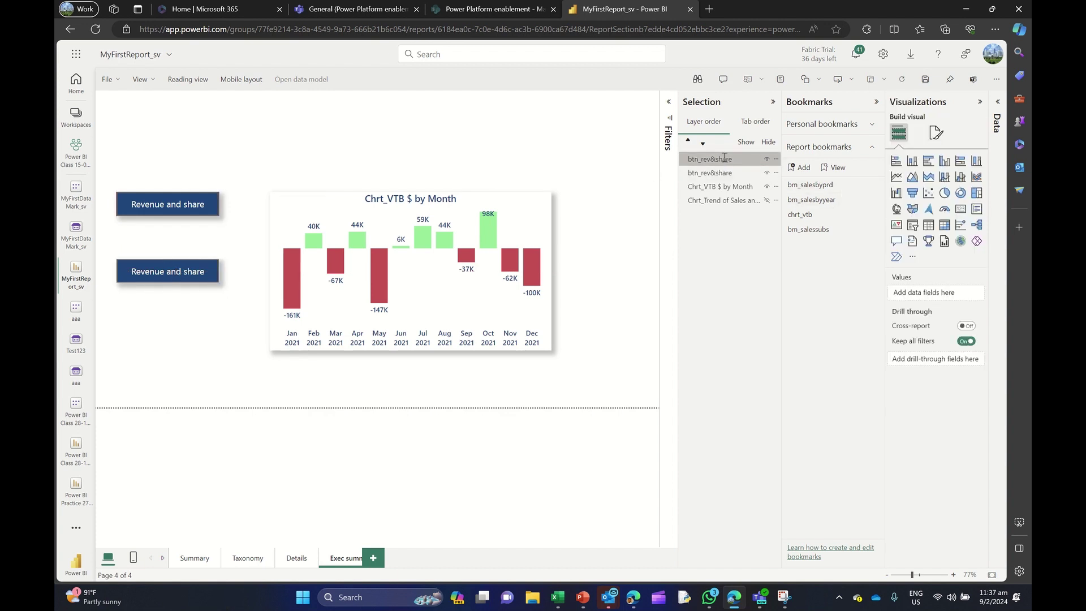
click(709, 176)
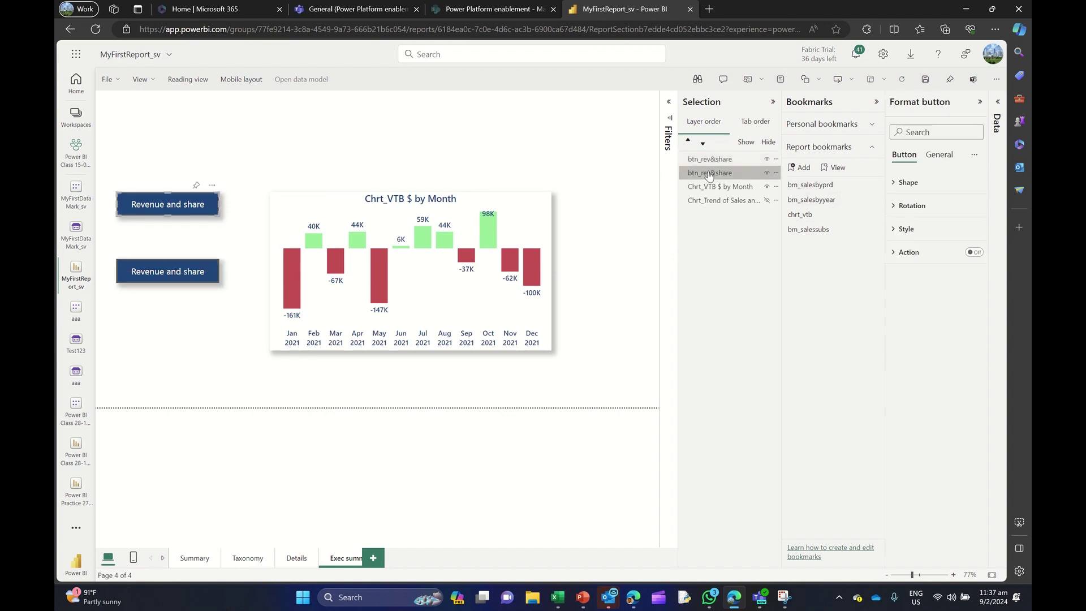
drag(709, 175, 708, 161)
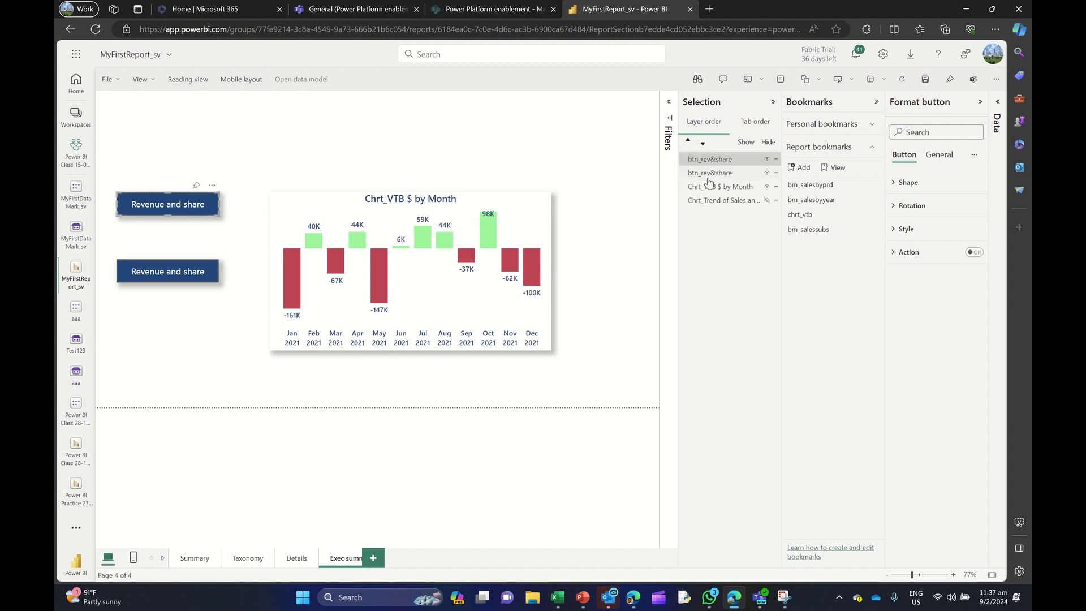
Rename the duplicate button's layer to btn_vtb
double_click(709, 173)
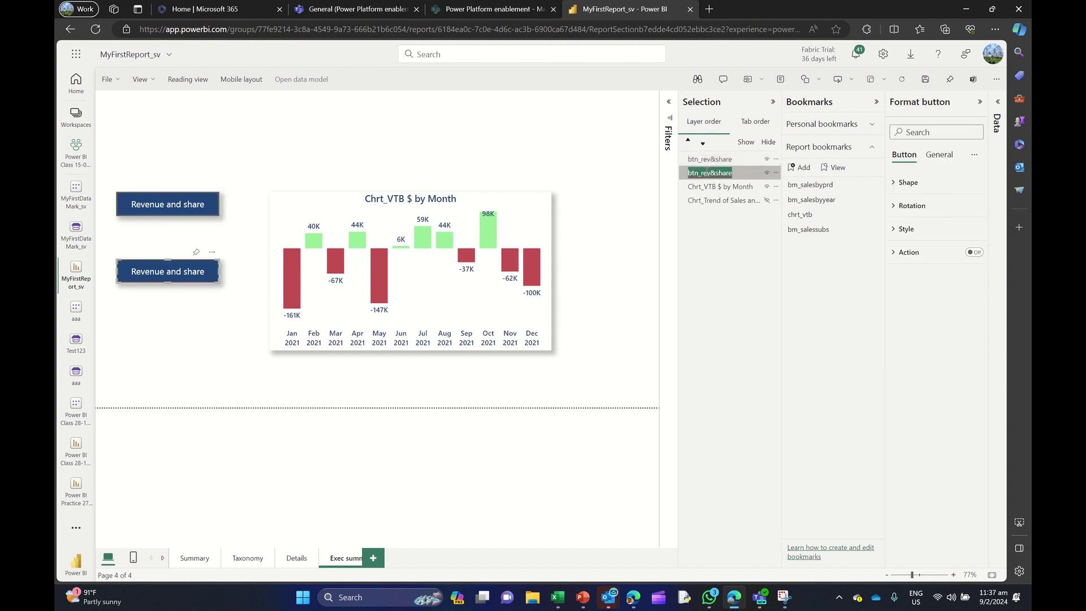
click(706, 173)
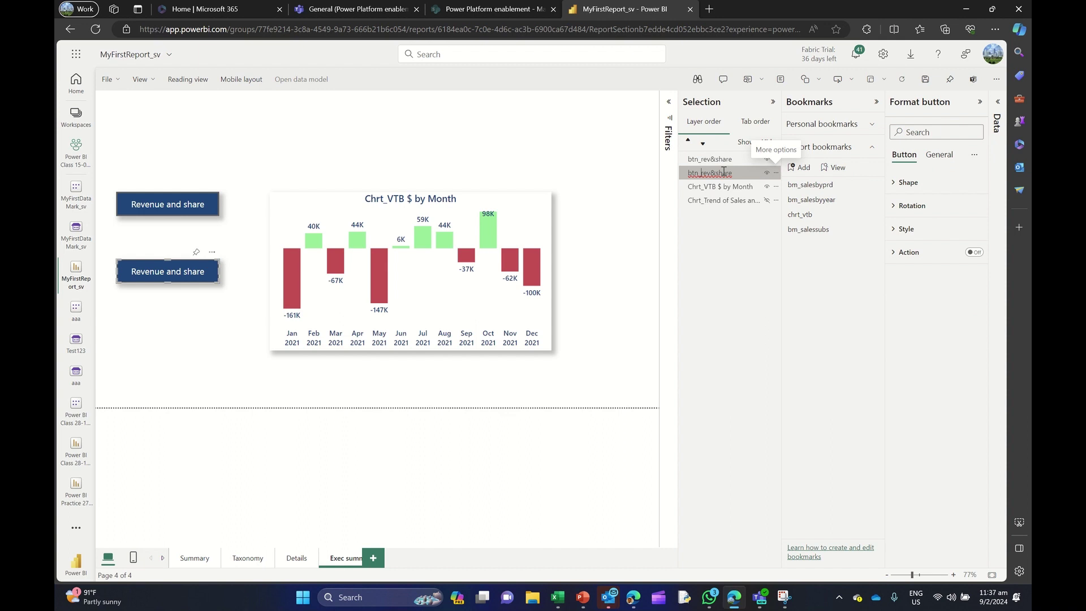
right_click(730, 174)
key(Escape)
key(BackSpace)
key(BackSpace)
key(BackSpace)
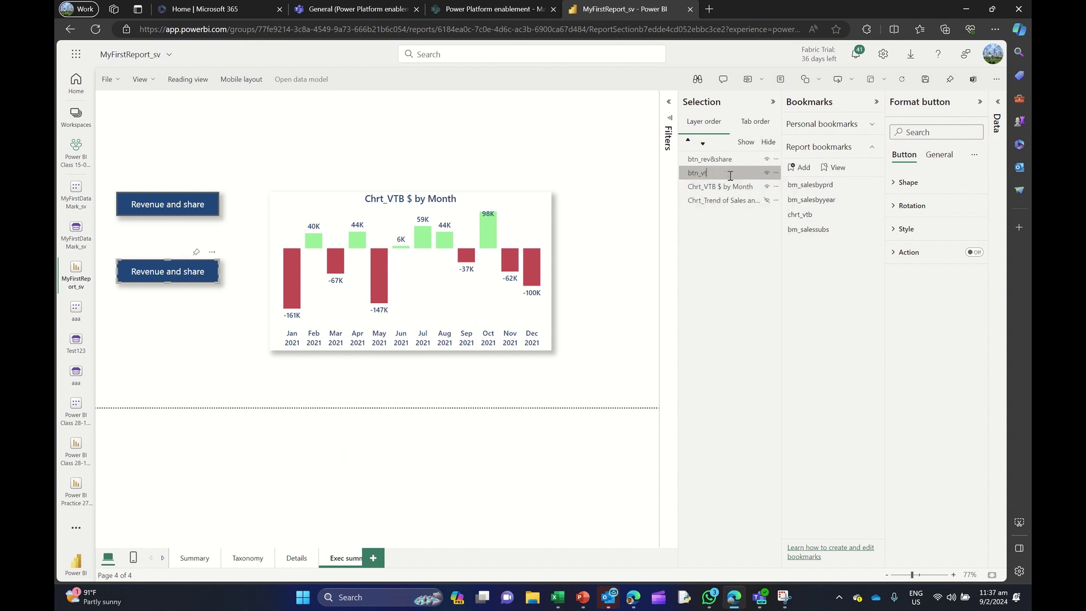
key(Return)
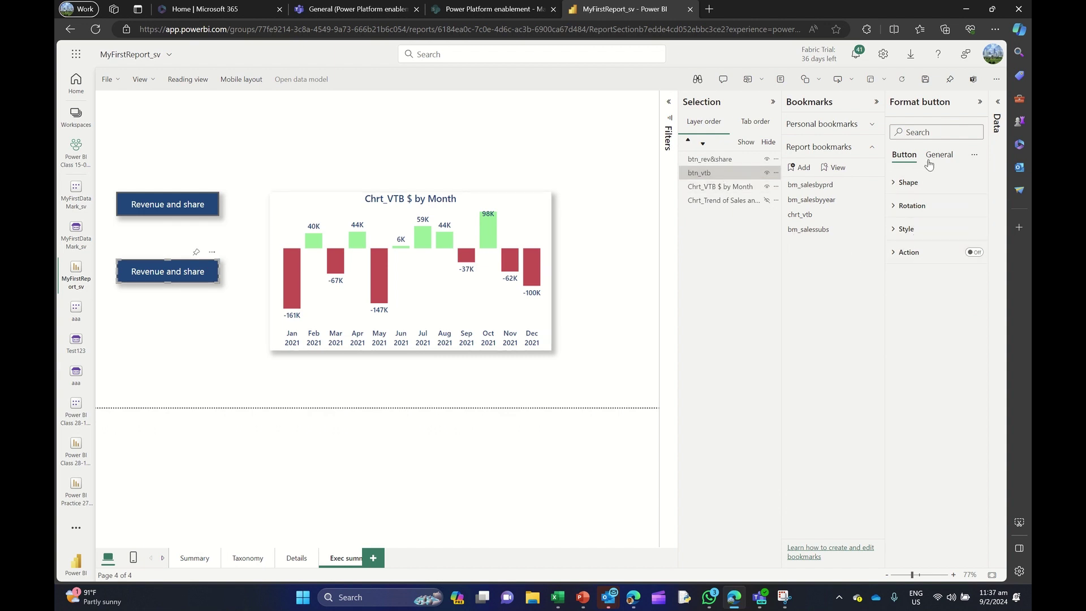
click(902, 230)
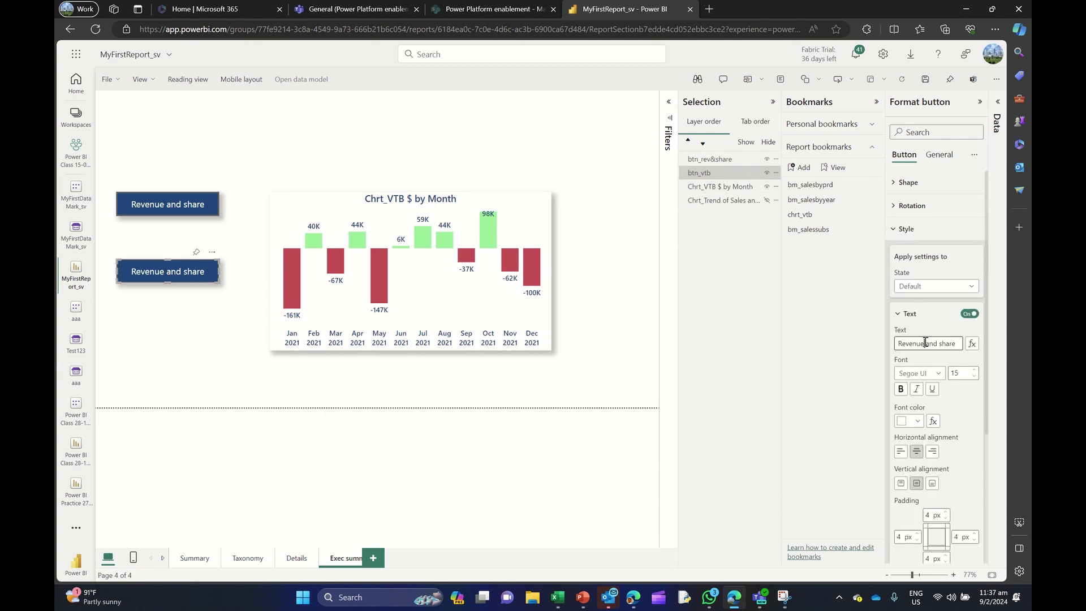
Relabel the lower button 'Budget Variance', left-aligned with 25 px left padding
drag(899, 344, 989, 331)
text(Budget Variance)
click(899, 452)
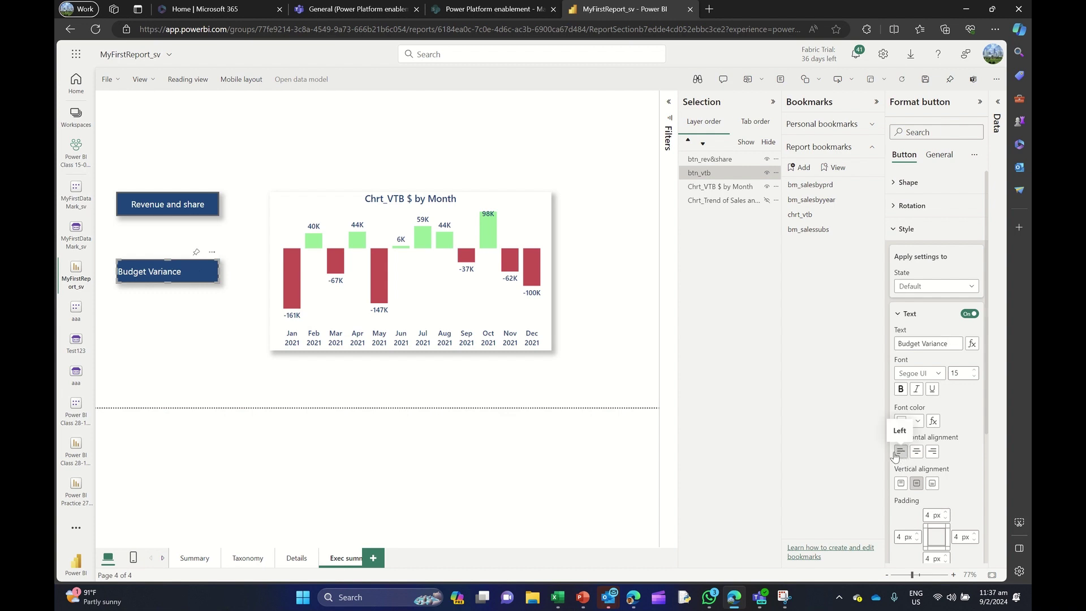
click(902, 540)
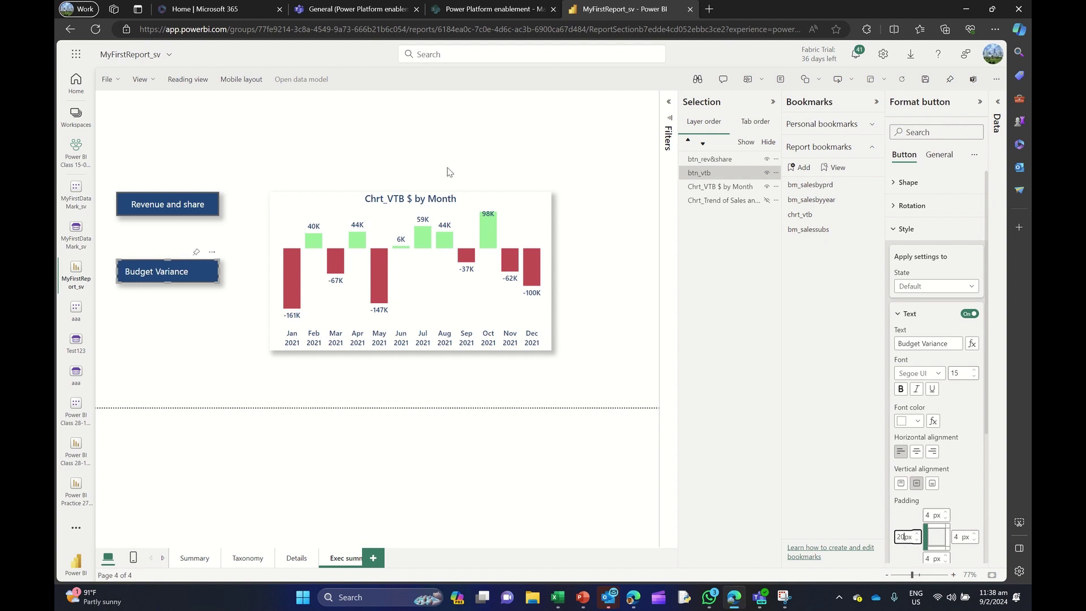
Left-align the Revenue and share label with 25 px left padding
click(177, 213)
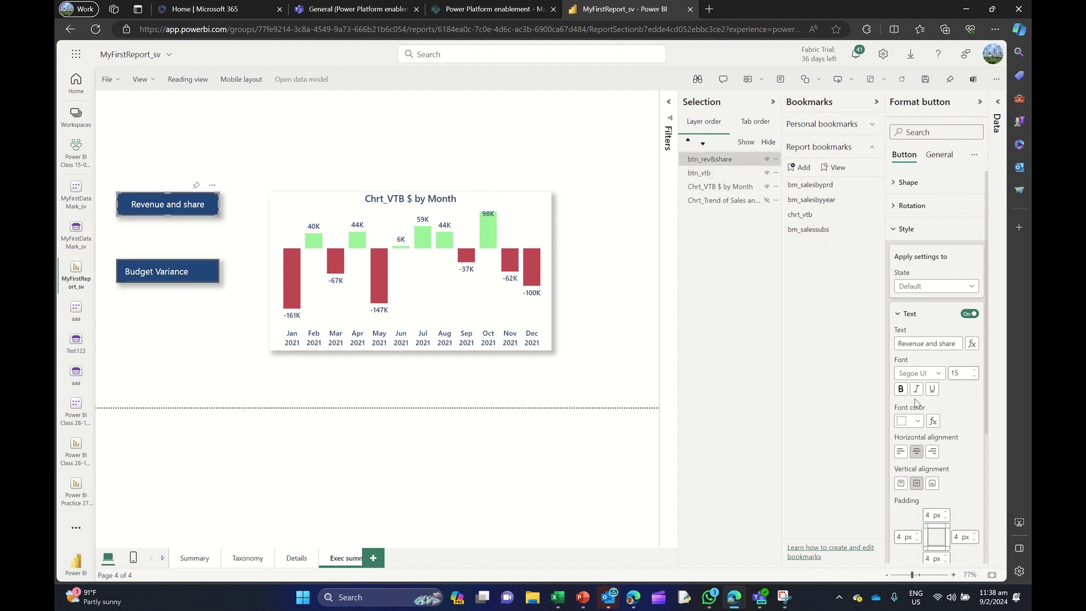
click(900, 451)
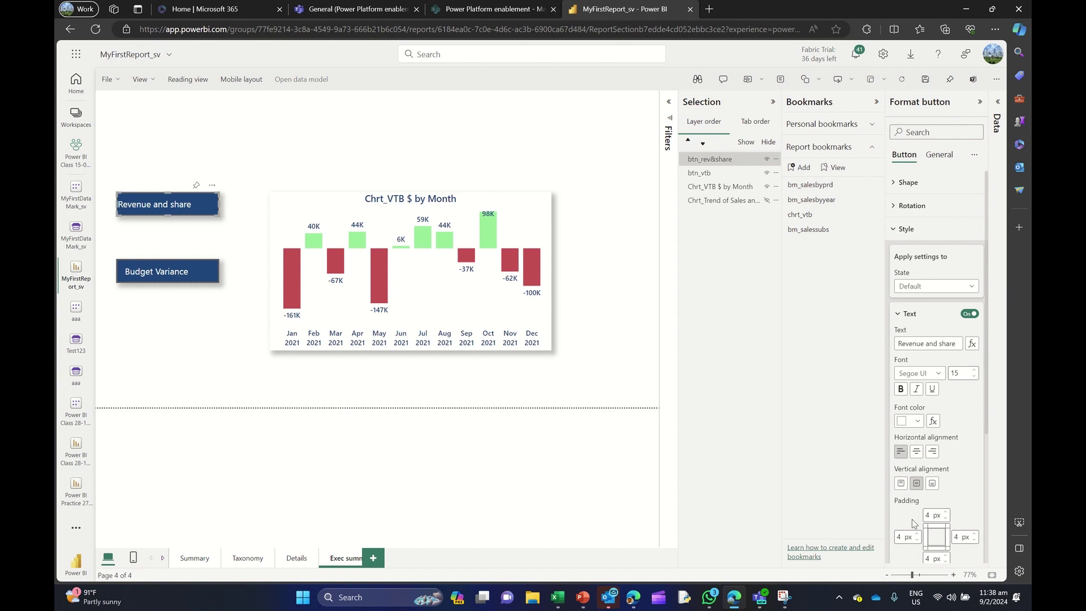
click(901, 537)
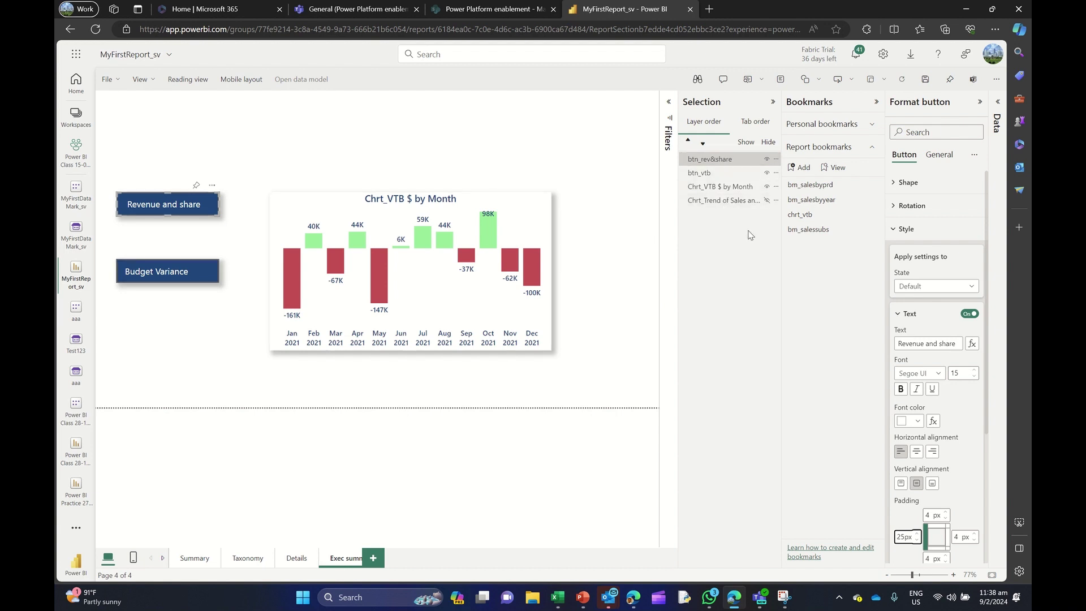
With the Chrt_VTB variance chart selected, add a bookmark named bm_chart_vtb
click(572, 266)
click(464, 268)
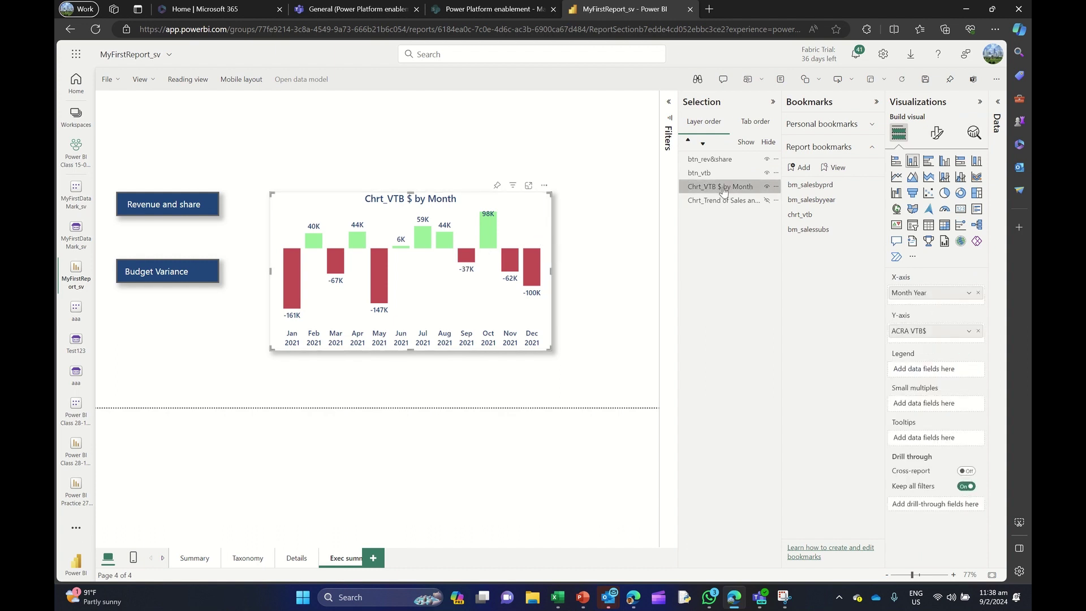
click(803, 170)
double_click(801, 243)
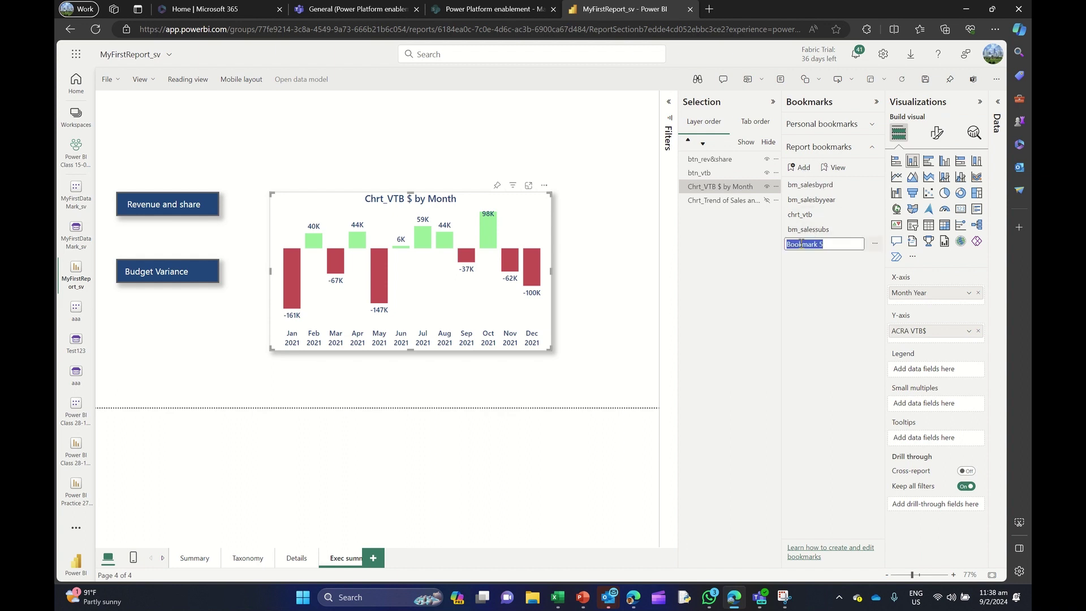
text(bm)
text(_chart_vtb)
click(750, 297)
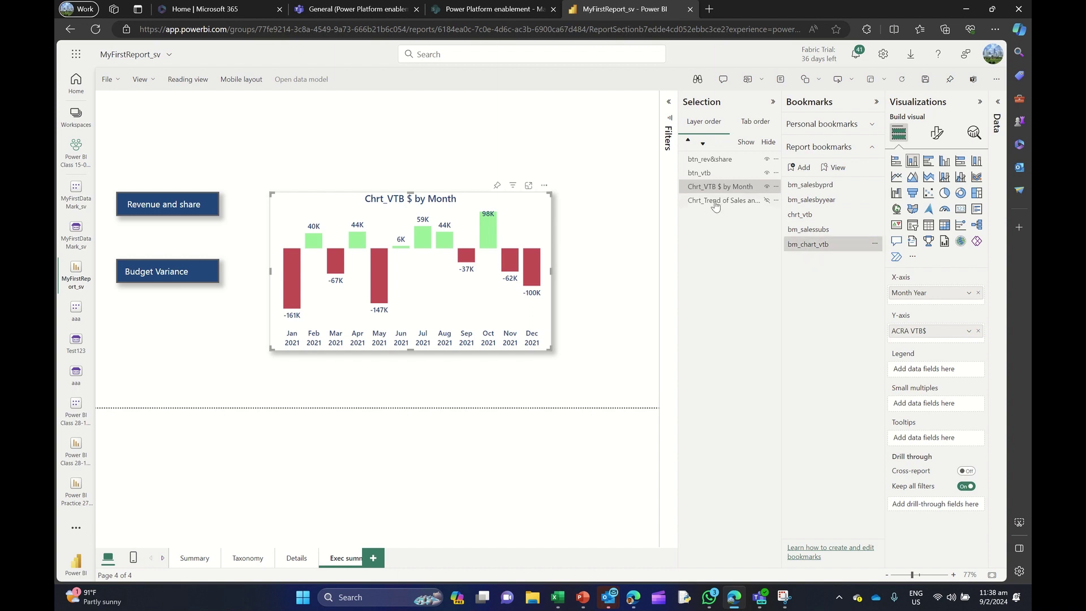
click(725, 176)
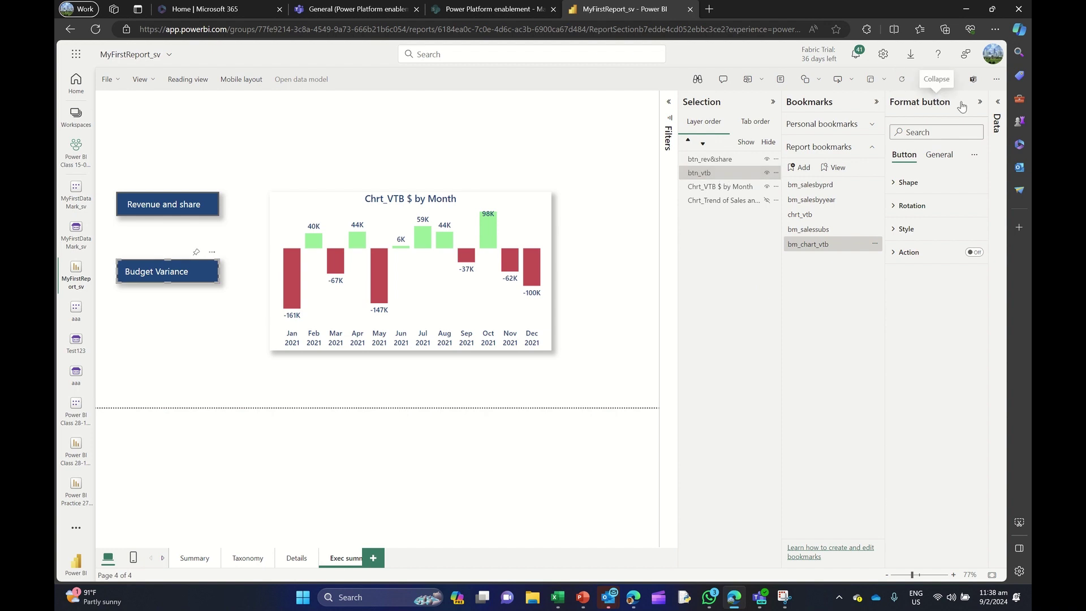
Turn on the Budget Variance button's action as a Bookmark jump to bm_chart_vtb
click(975, 252)
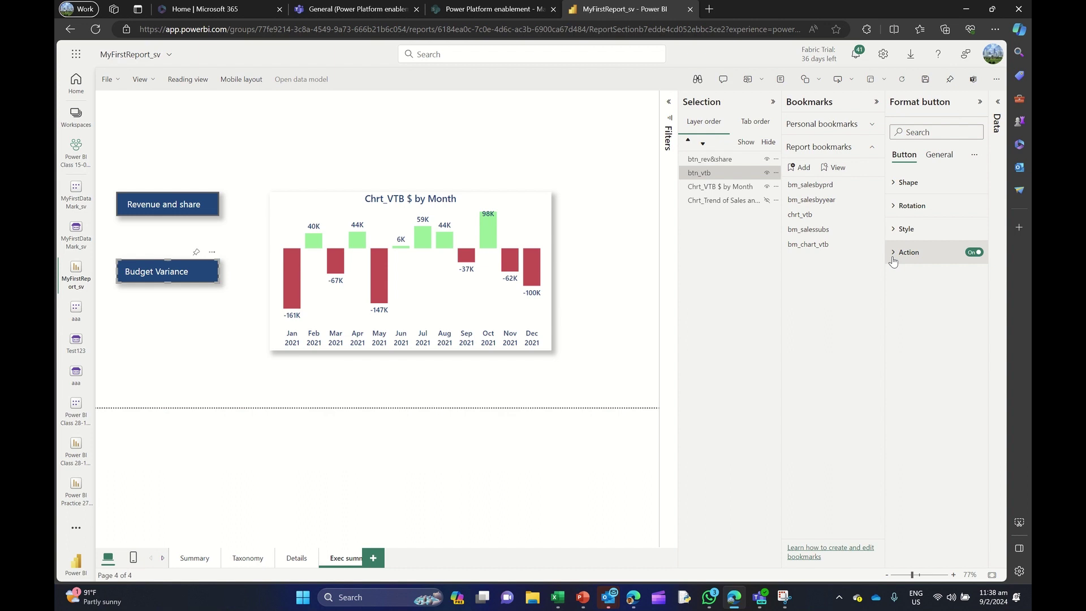
click(893, 261)
click(910, 314)
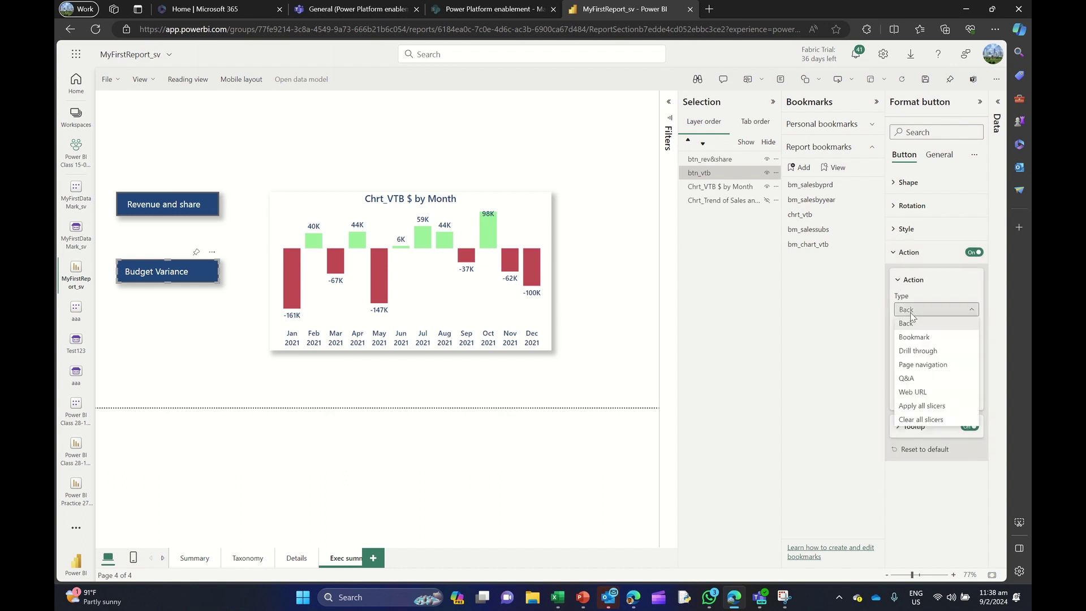
click(908, 336)
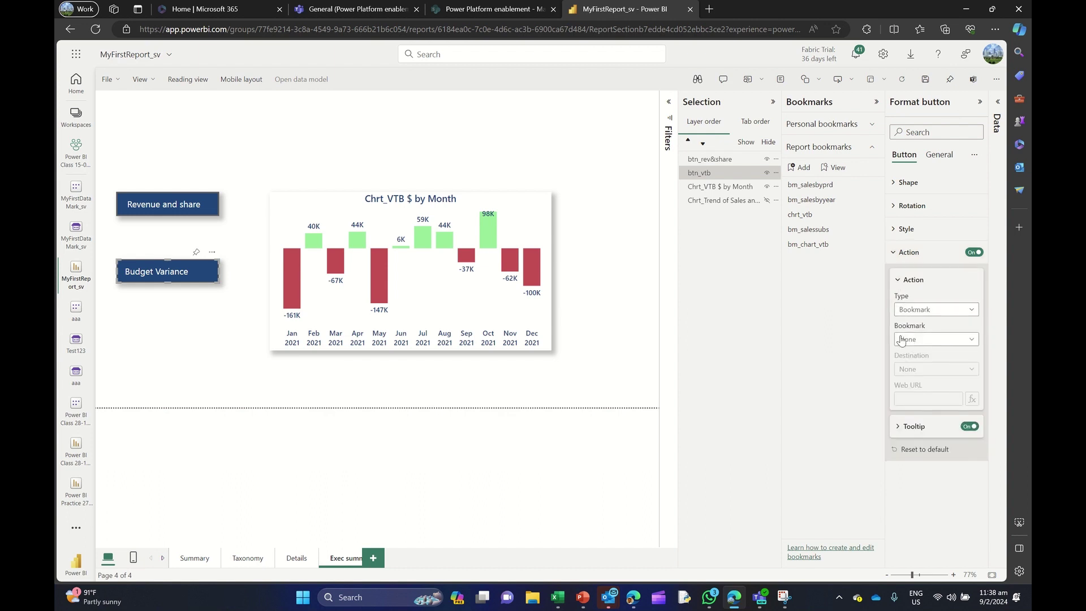
click(902, 339)
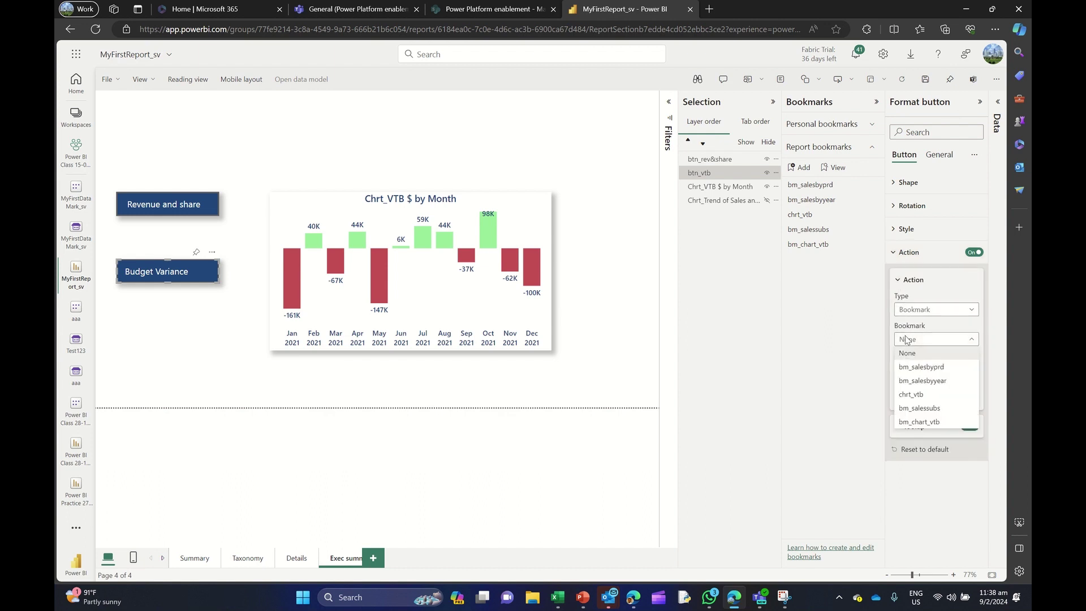
click(922, 422)
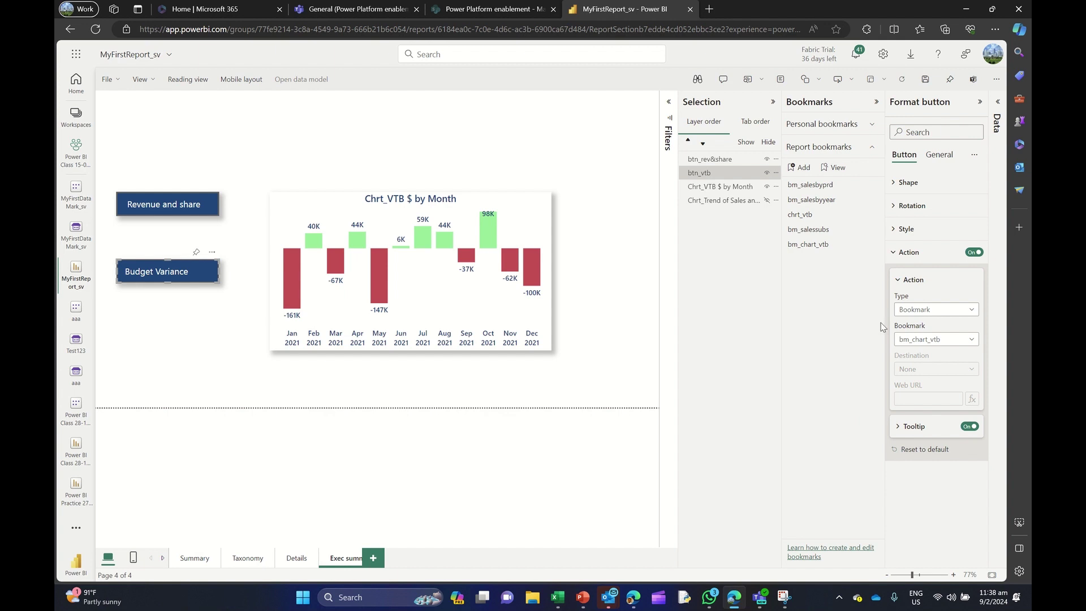
click(903, 252)
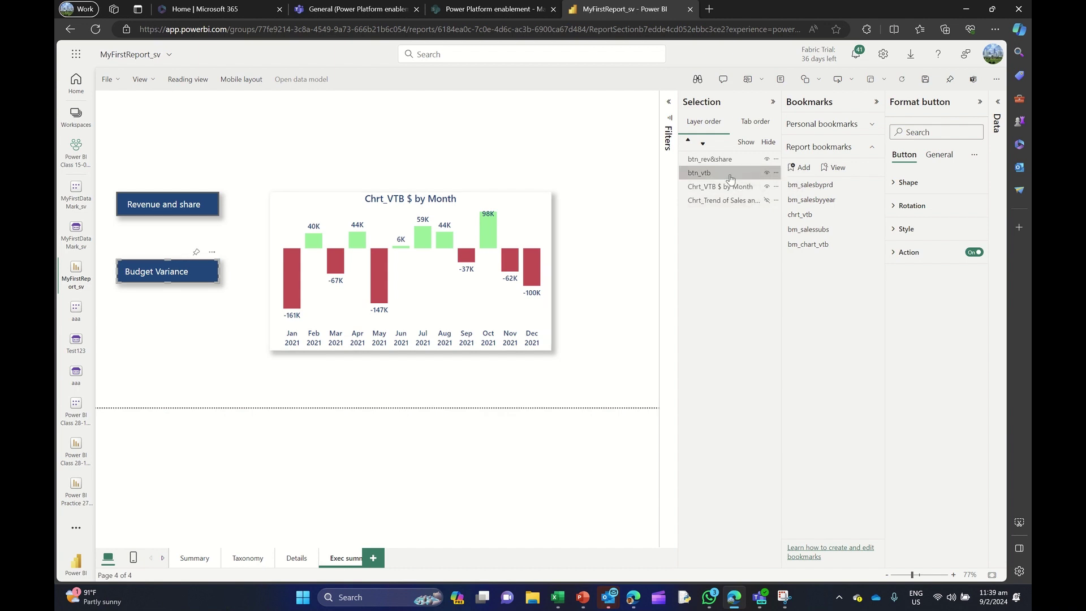
Hide the Chrt_VTB variance chart and show the Chrt_Trend sales and market share chart
click(767, 186)
click(766, 200)
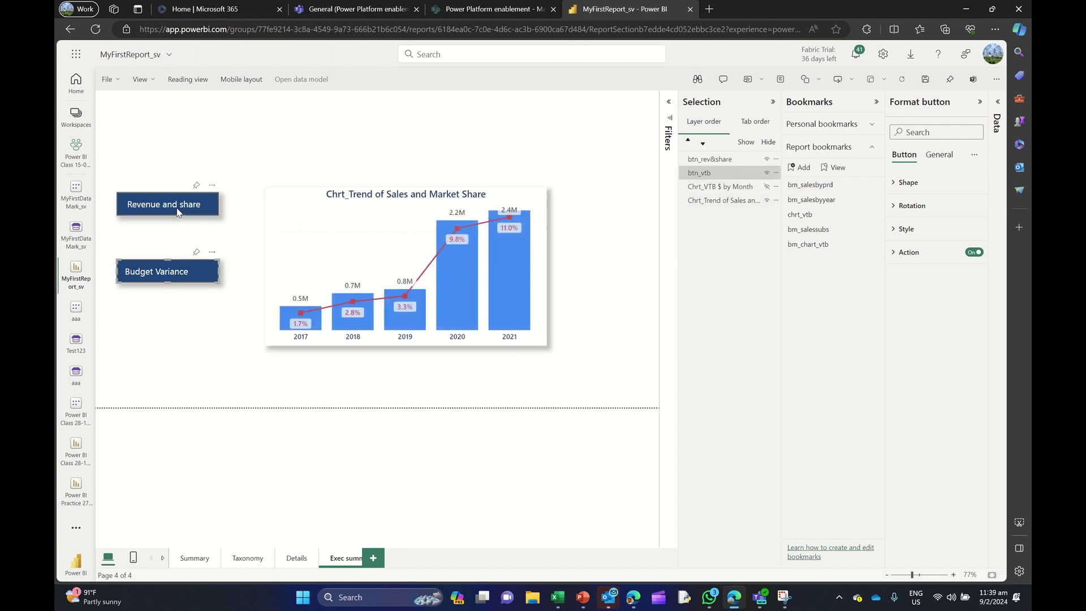
click(703, 161)
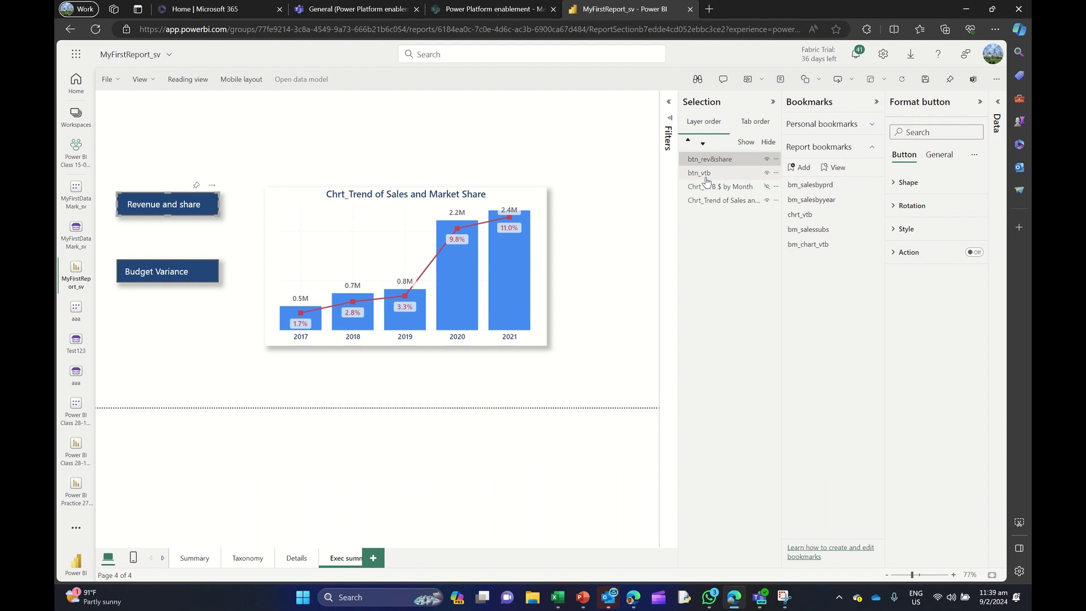
Turn on the Revenue and share button's action
click(971, 252)
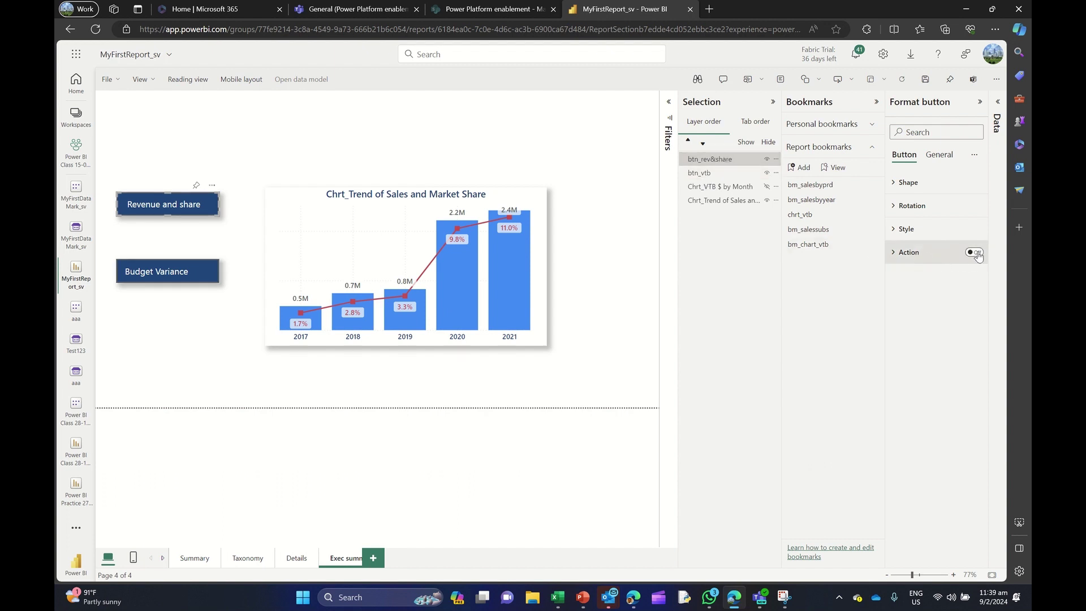
click(895, 253)
click(911, 311)
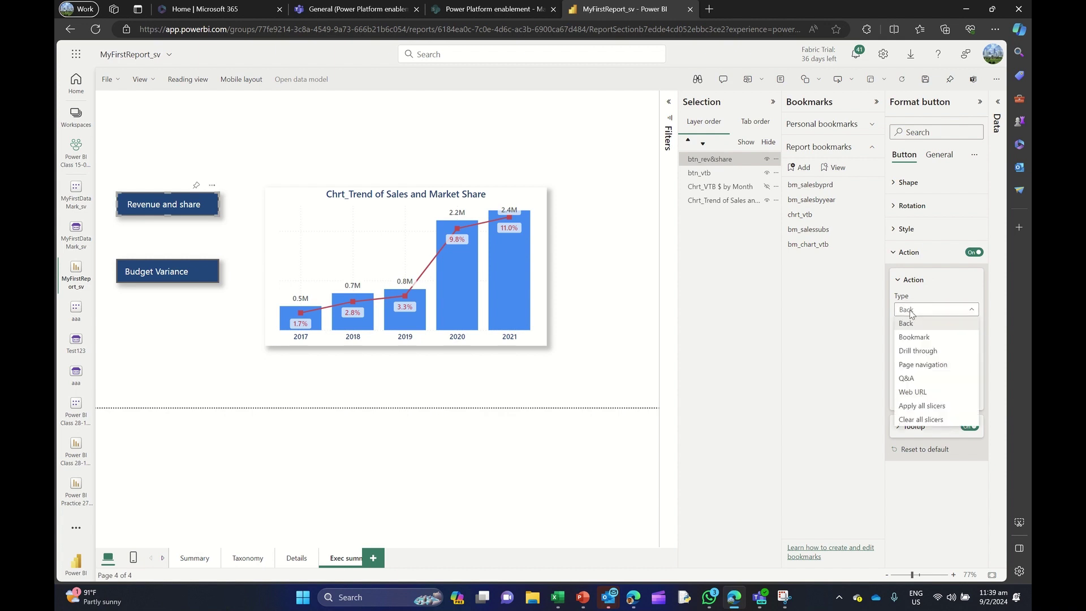
click(835, 291)
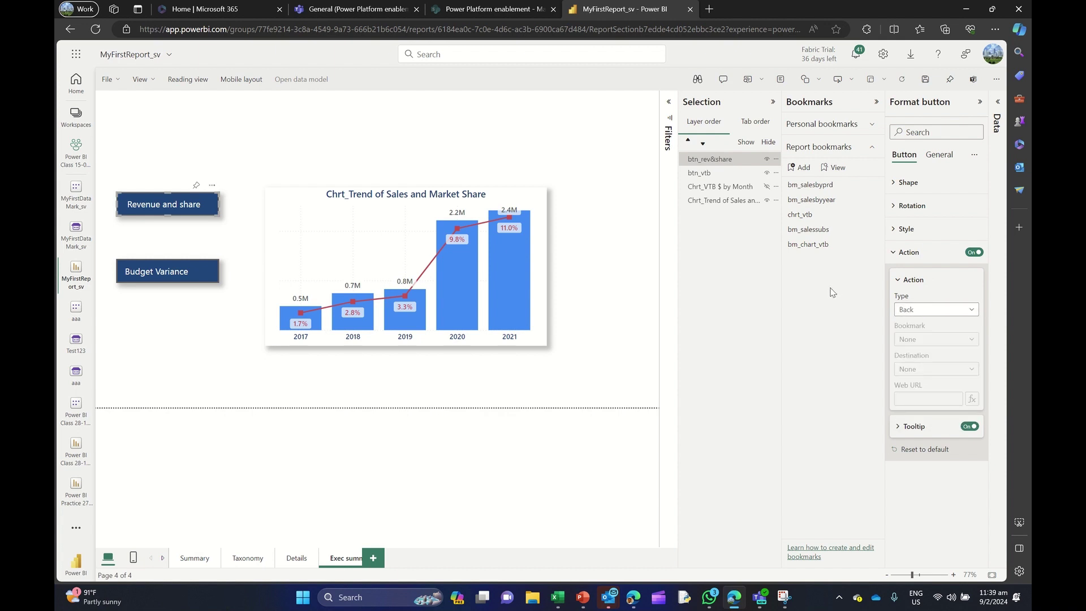
With the trend chart selected, add a bookmark named bm_revnue&share
click(716, 202)
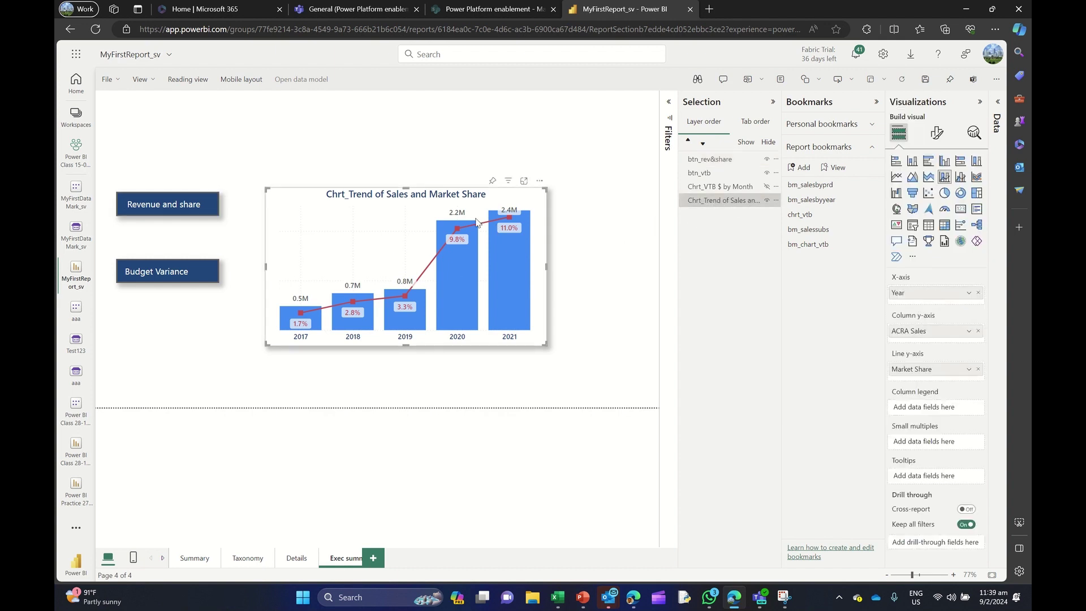
click(799, 167)
double_click(808, 259)
text(bm)
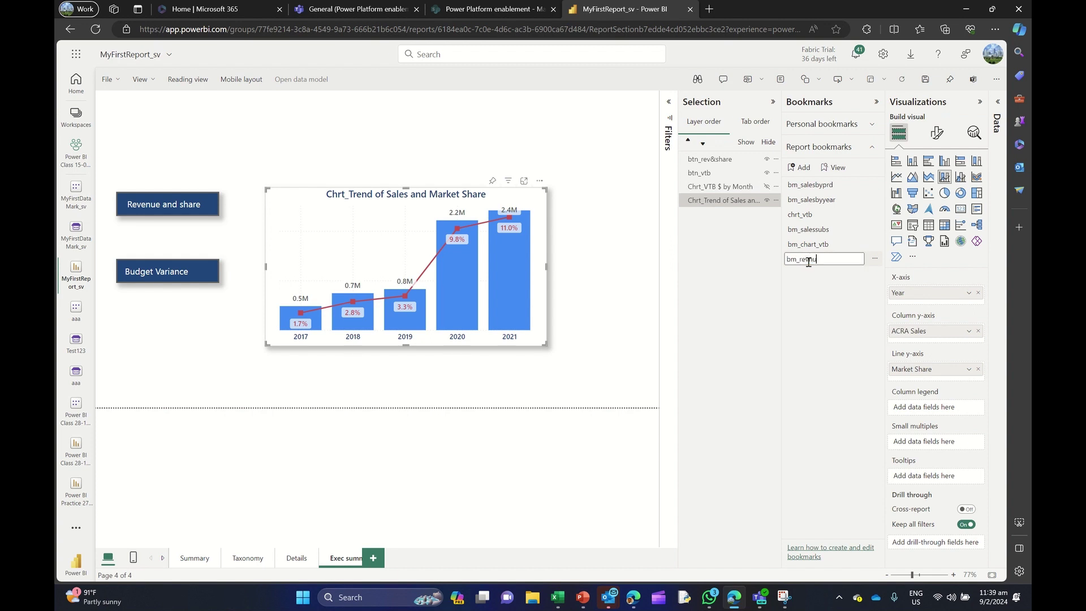
text(_revenue& share)
key(Return)
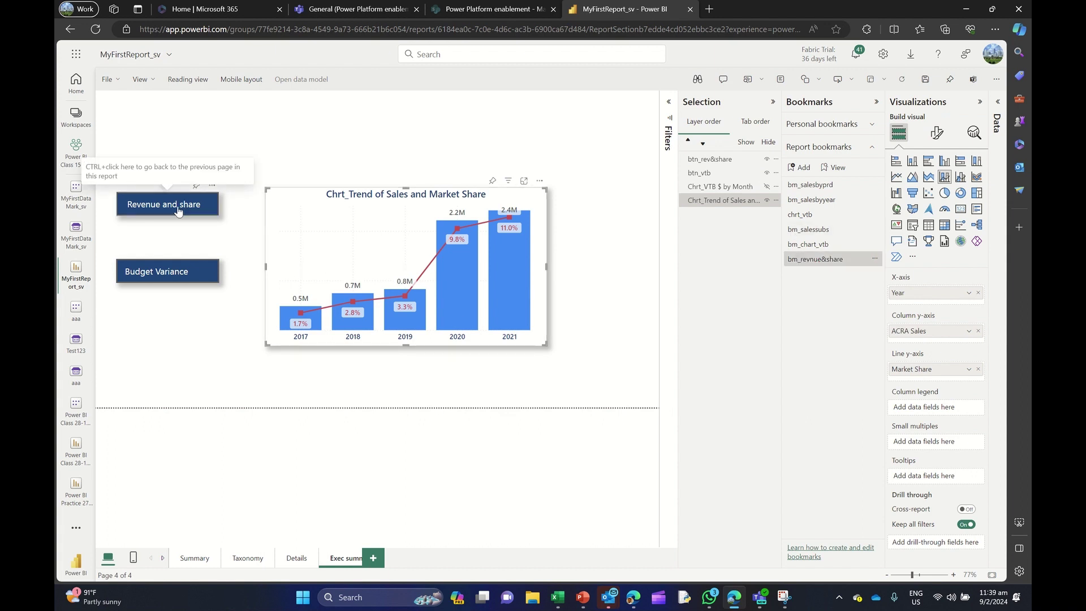
Set the Revenue and share button's action to Bookmark bm_revnue&share
click(714, 160)
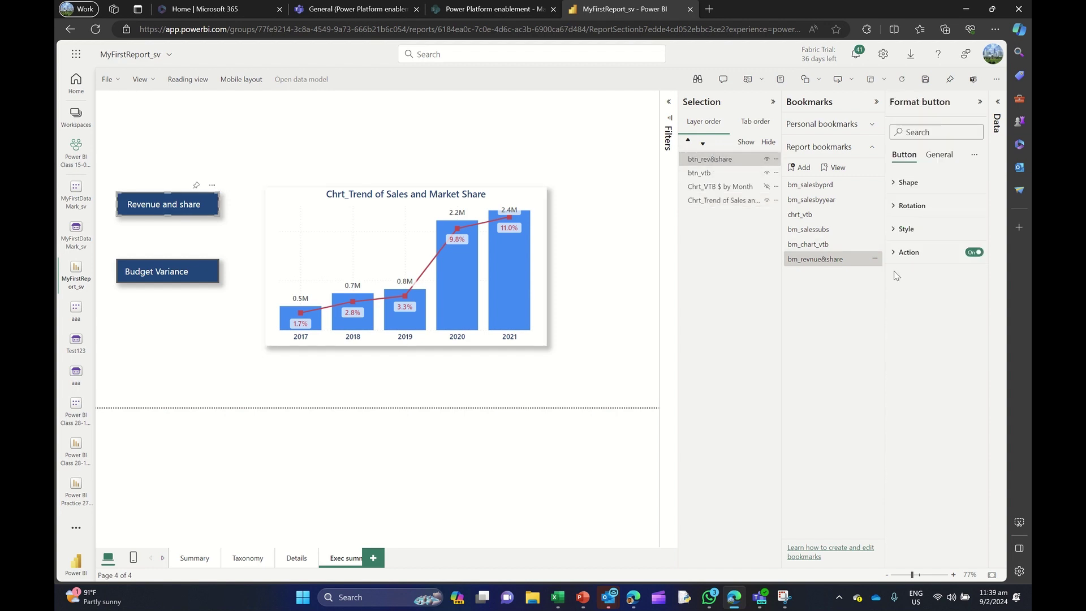
click(897, 254)
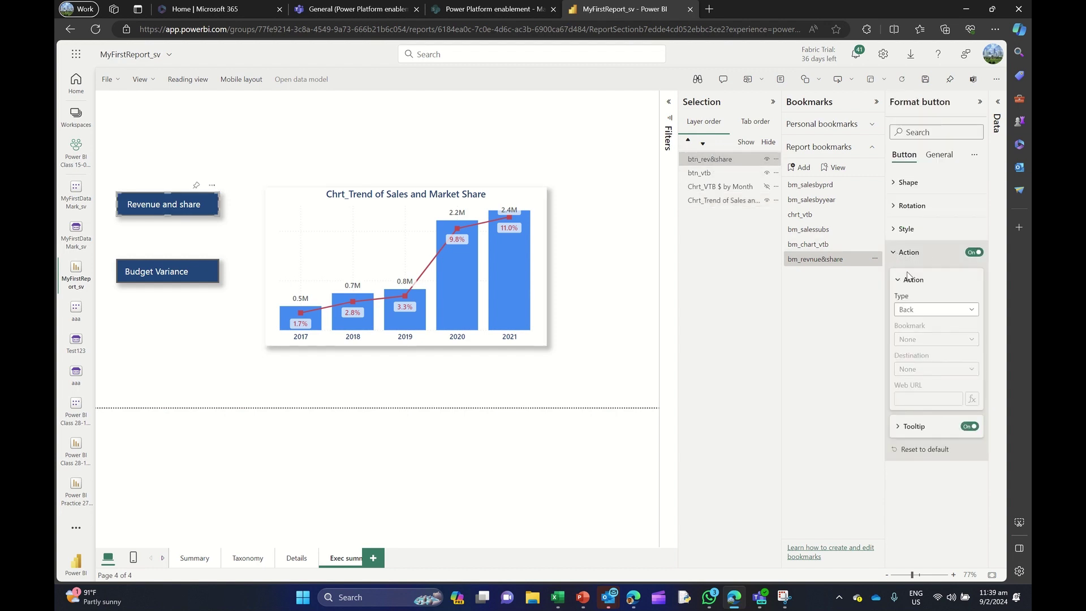
click(905, 319)
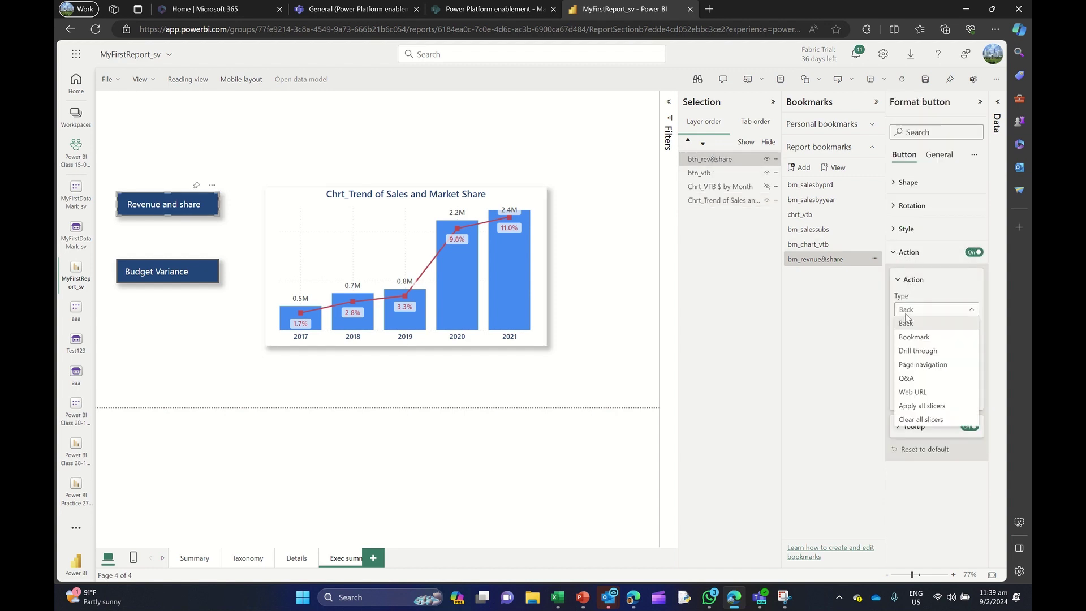
click(916, 342)
click(917, 340)
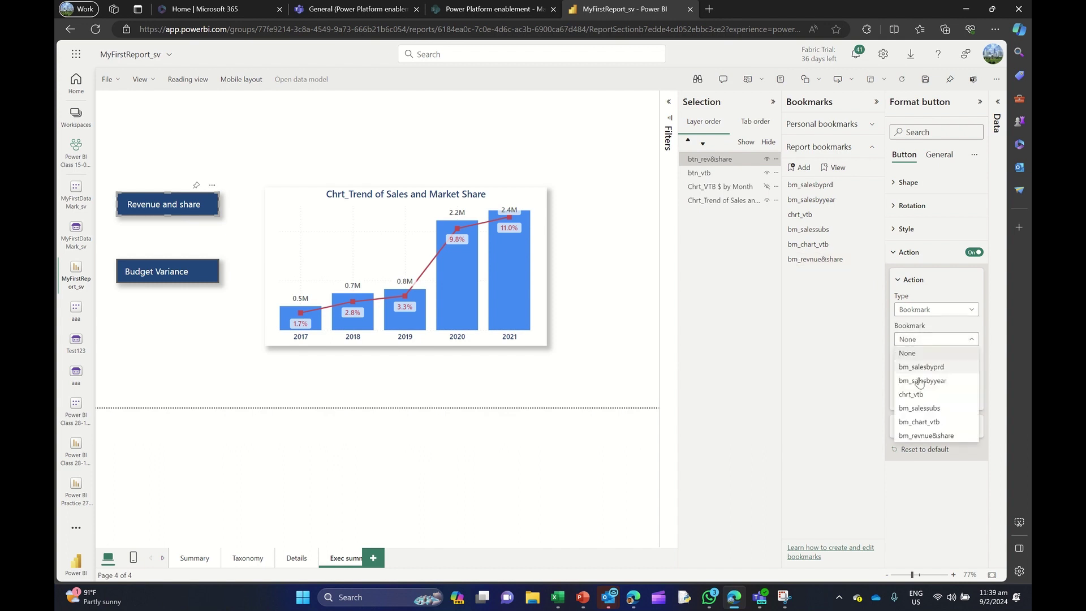
click(924, 437)
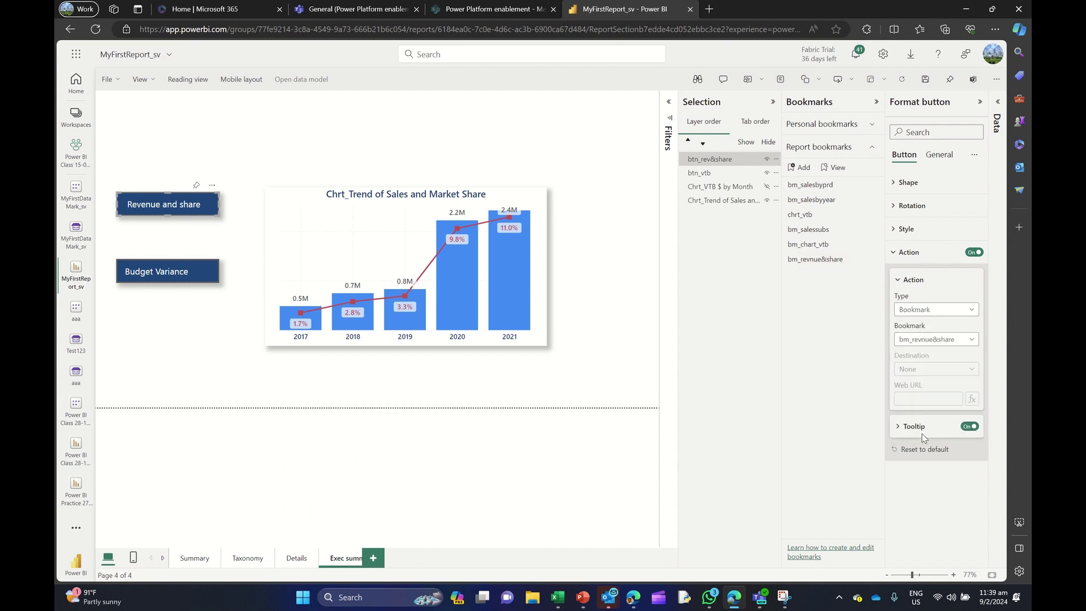
Hide the Bookmarks and Selection panes
click(980, 104)
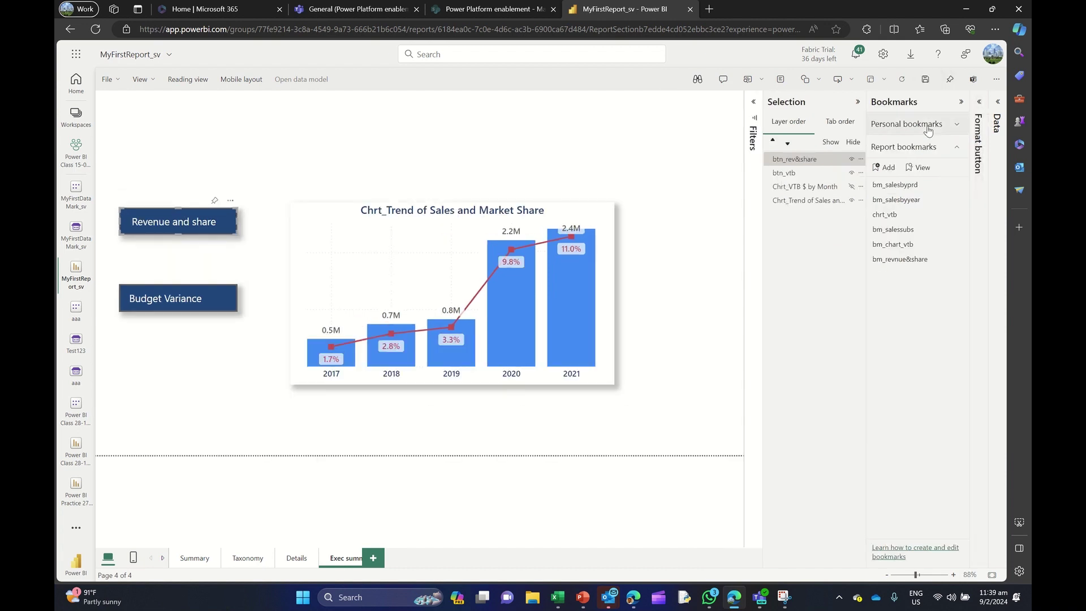
click(141, 79)
click(224, 314)
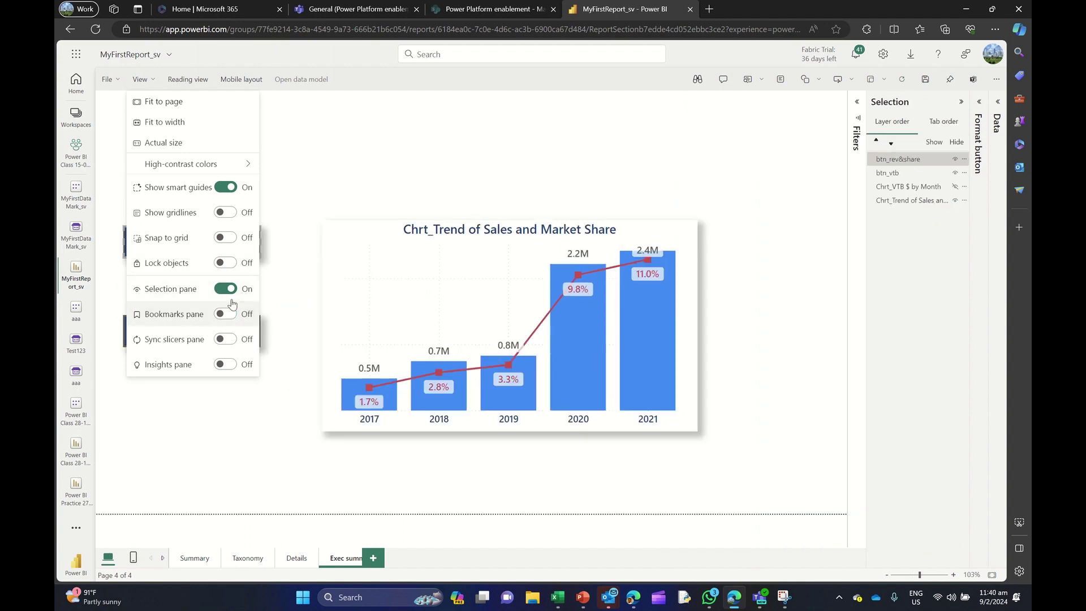
click(225, 289)
click(778, 180)
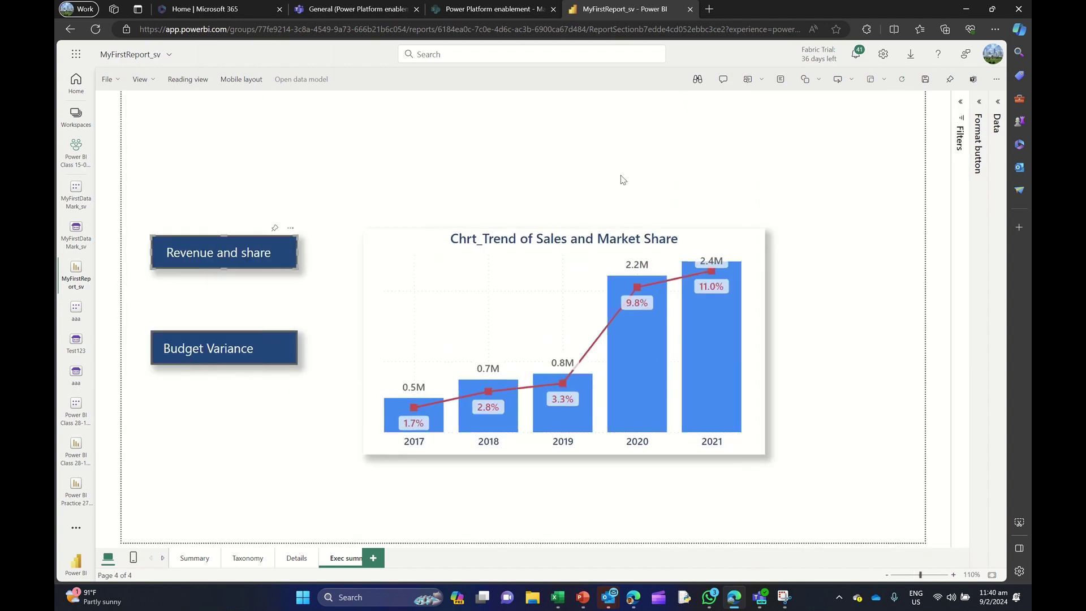
Test that Budget Variance shows the waterfall chart and Revenue and share restores the trend chart
click(333, 268)
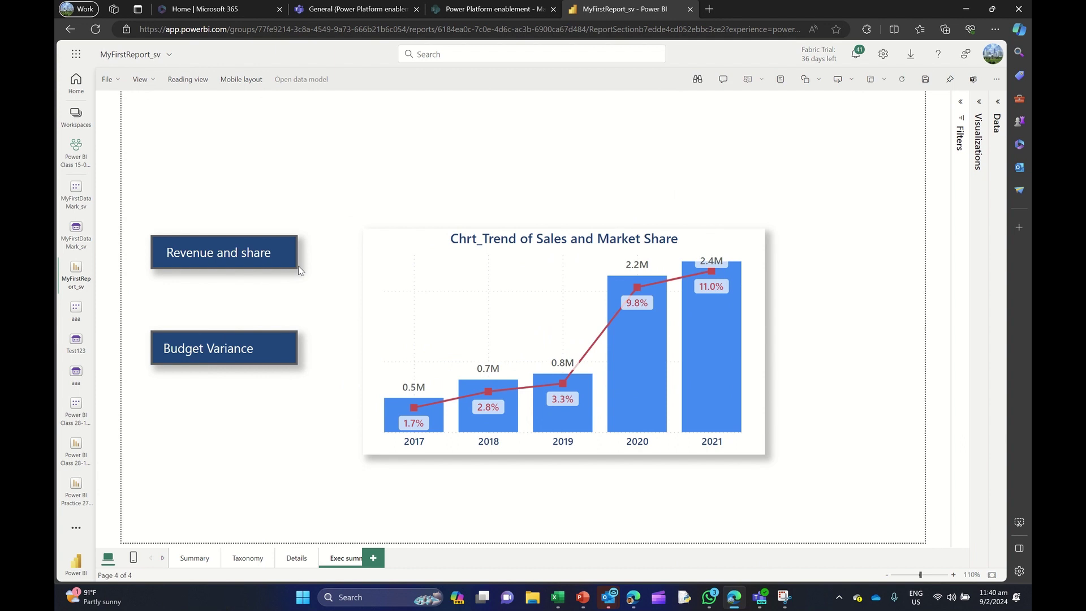
ctrl+click(229, 355)
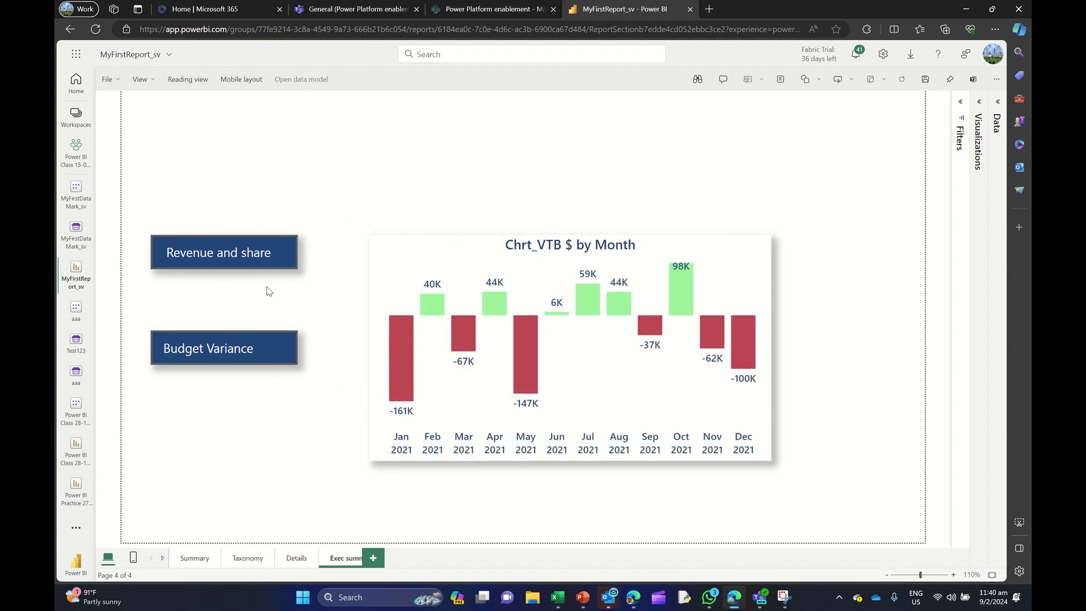
ctrl+click(226, 252)
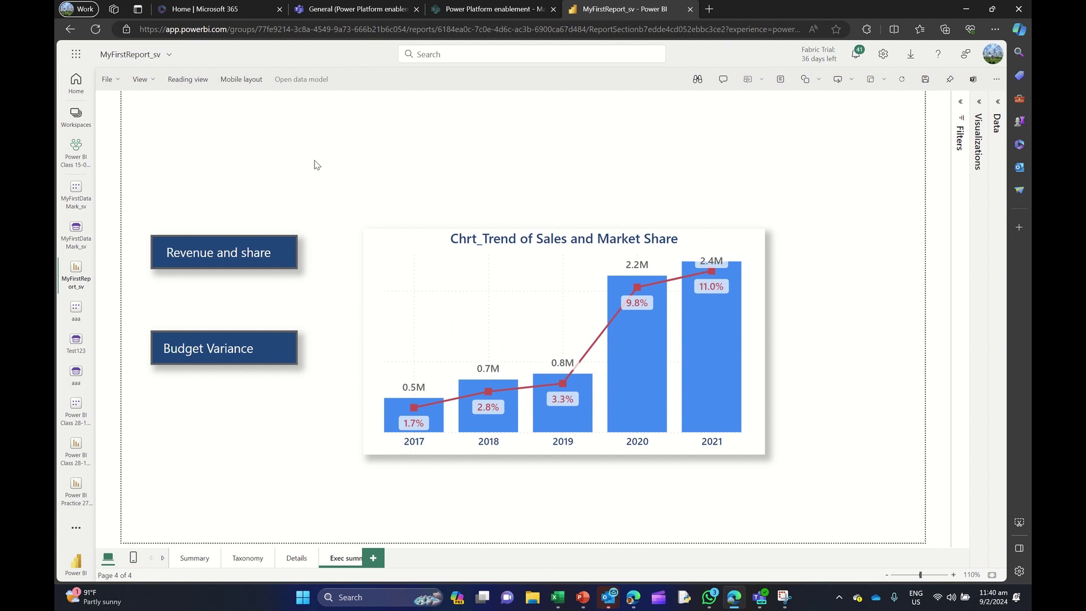
click(195, 559)
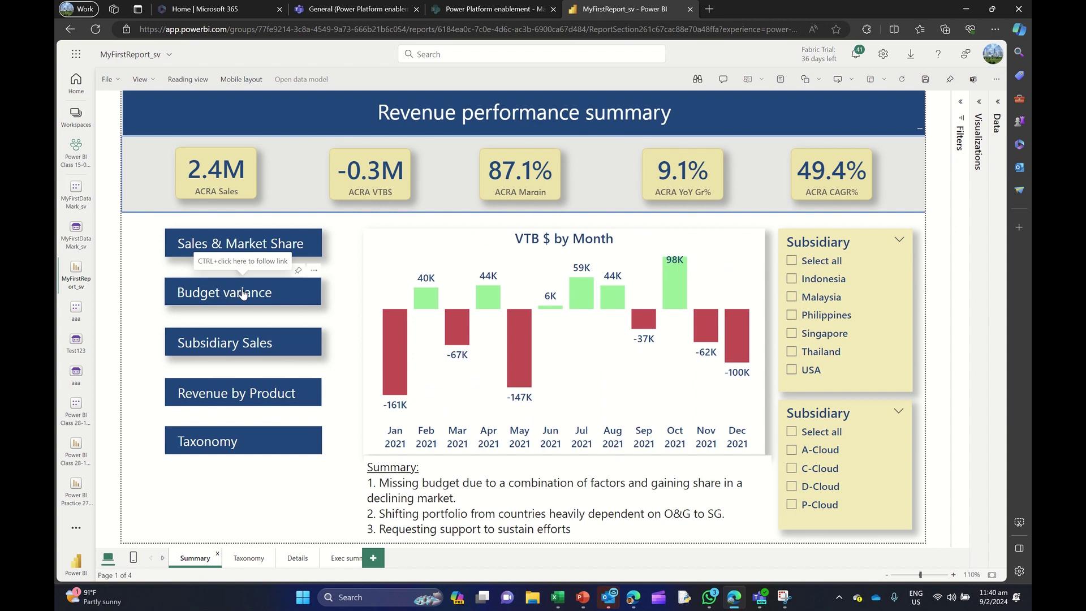
ctrl+click(228, 346)
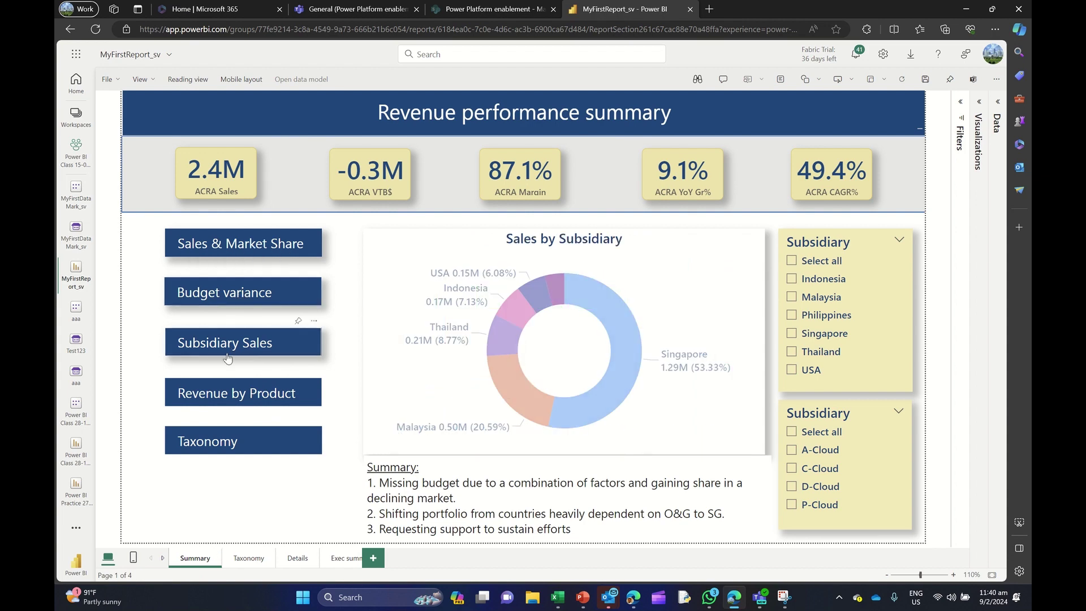
ctrl+click(231, 400)
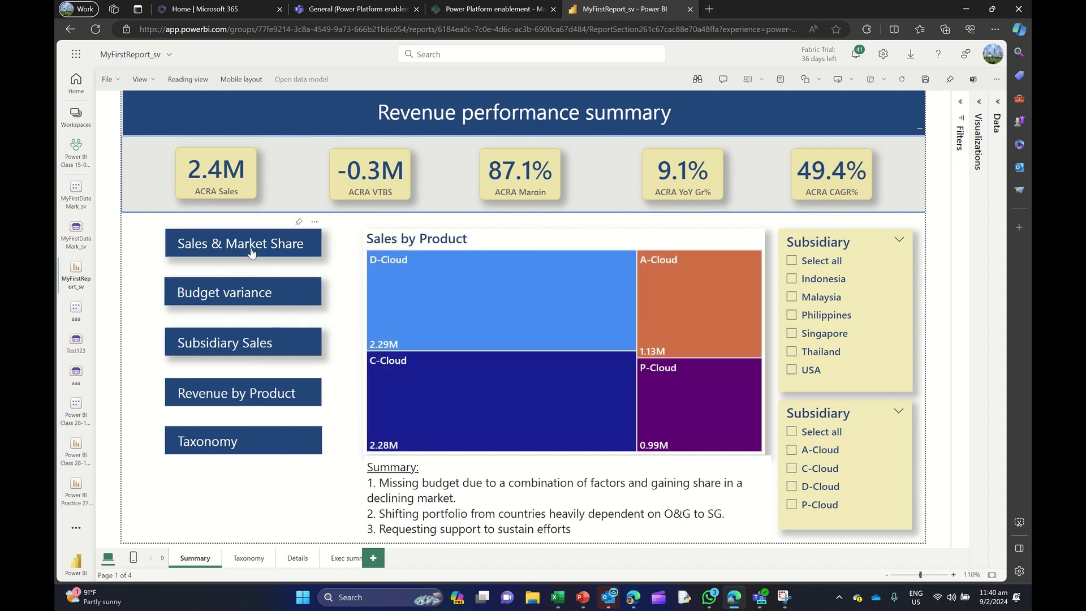
ctrl+click(251, 248)
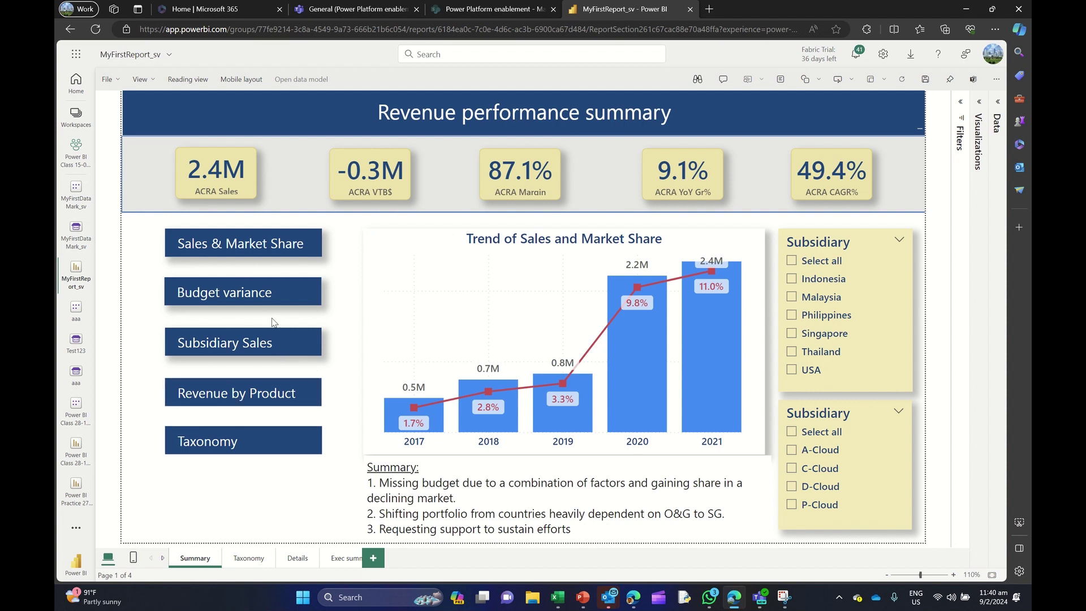
click(451, 466)
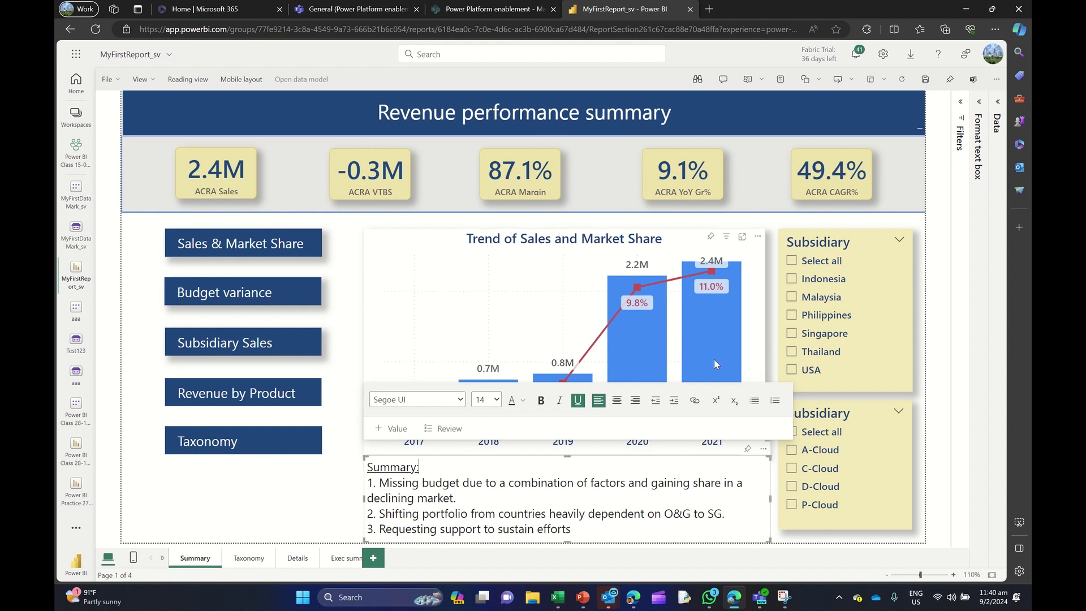
click(840, 246)
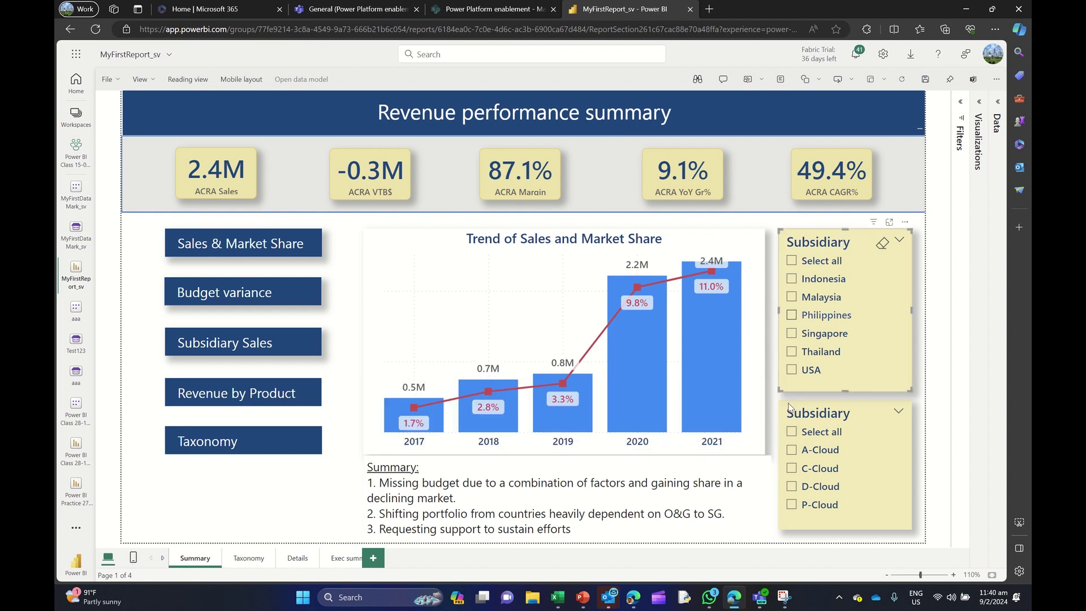
click(341, 559)
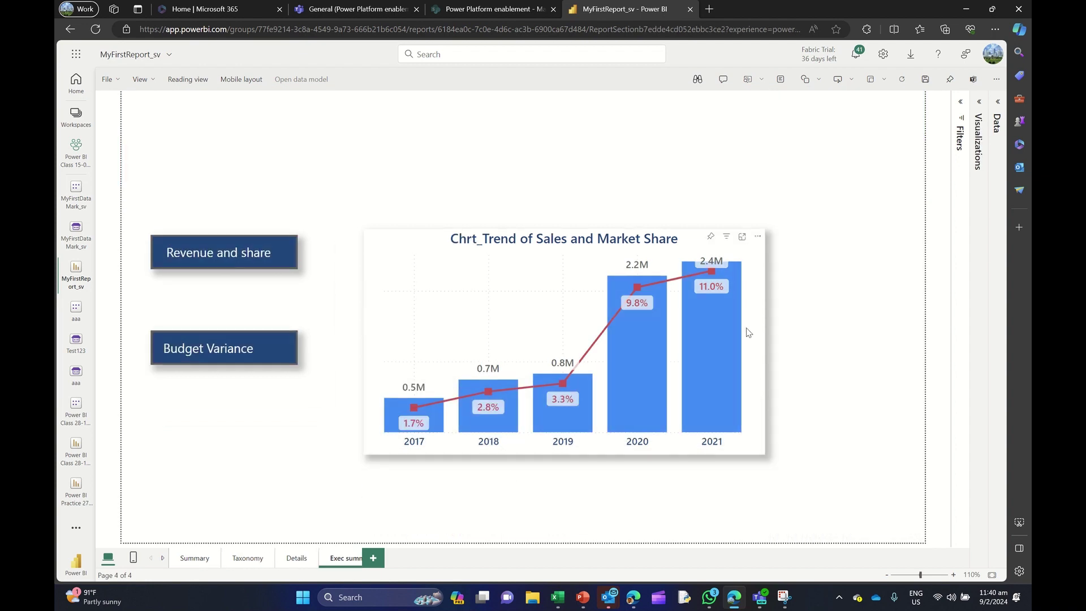
Add a new slicer and place it to the right of the chart
click(980, 103)
click(913, 228)
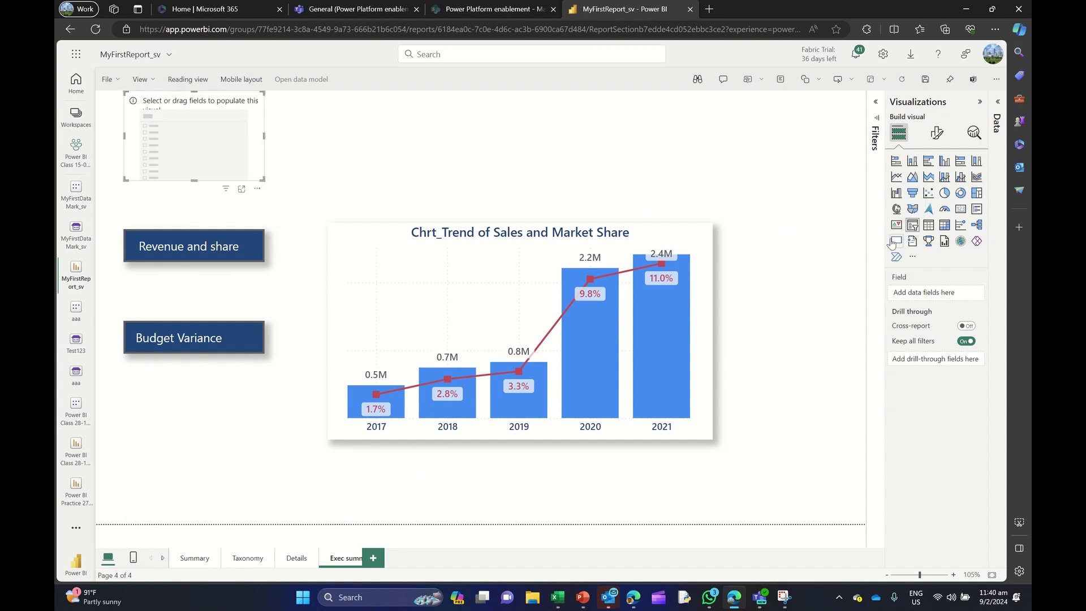
drag(166, 106, 781, 245)
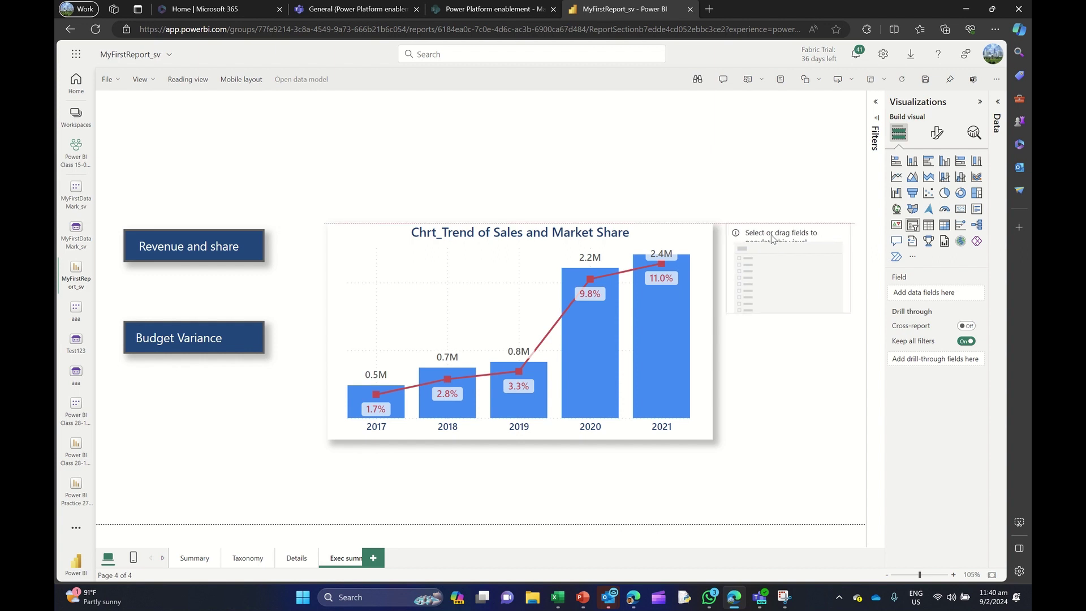
Fill the slicer with the MasterSubsidiary Title field, then go to the Summary page
click(997, 159)
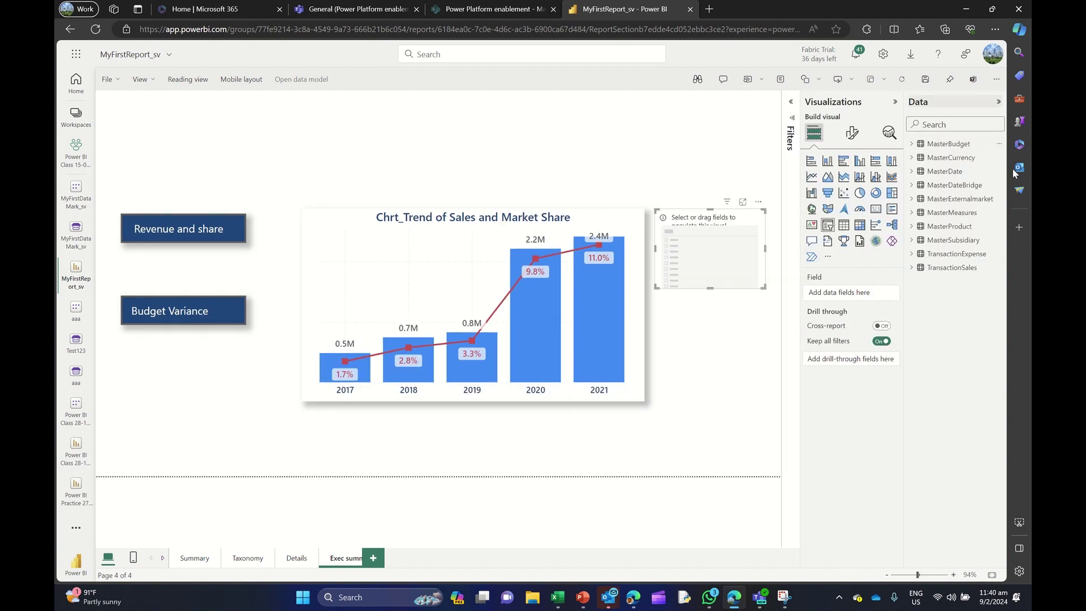
click(912, 240)
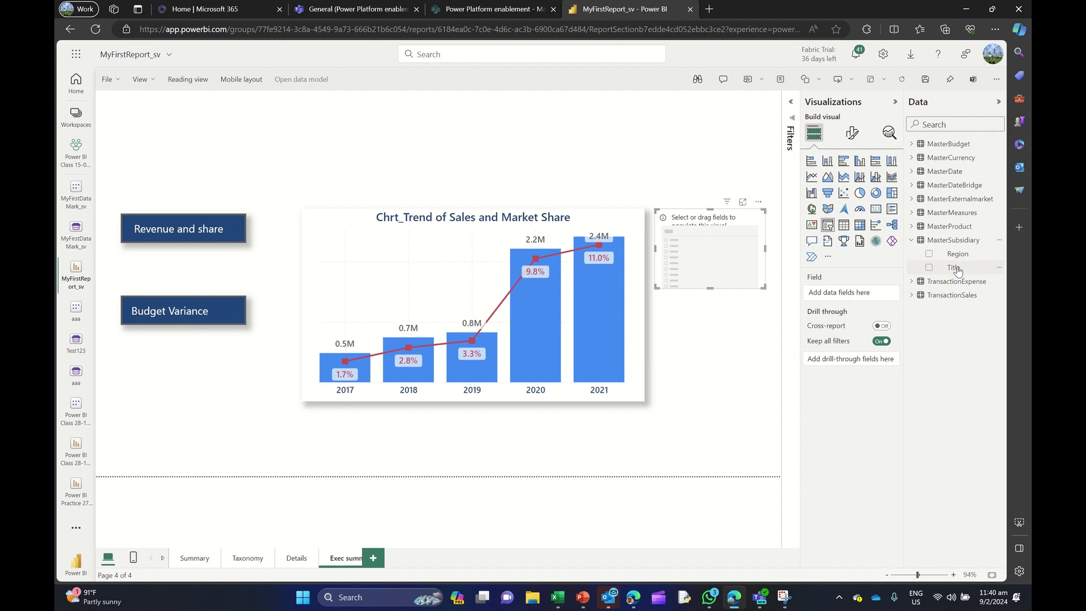
drag(958, 270, 710, 334)
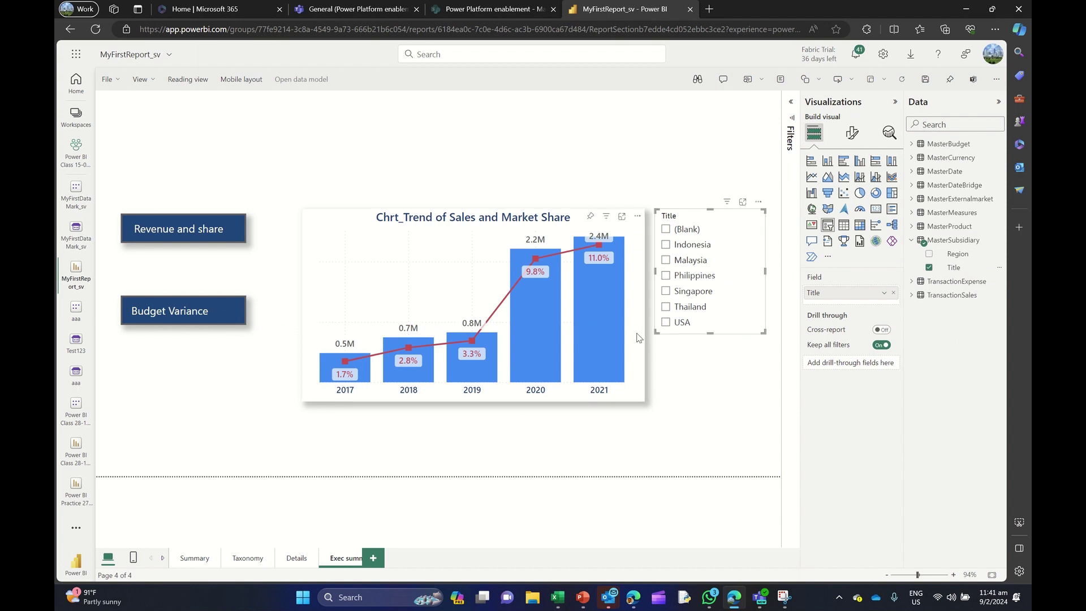
click(193, 558)
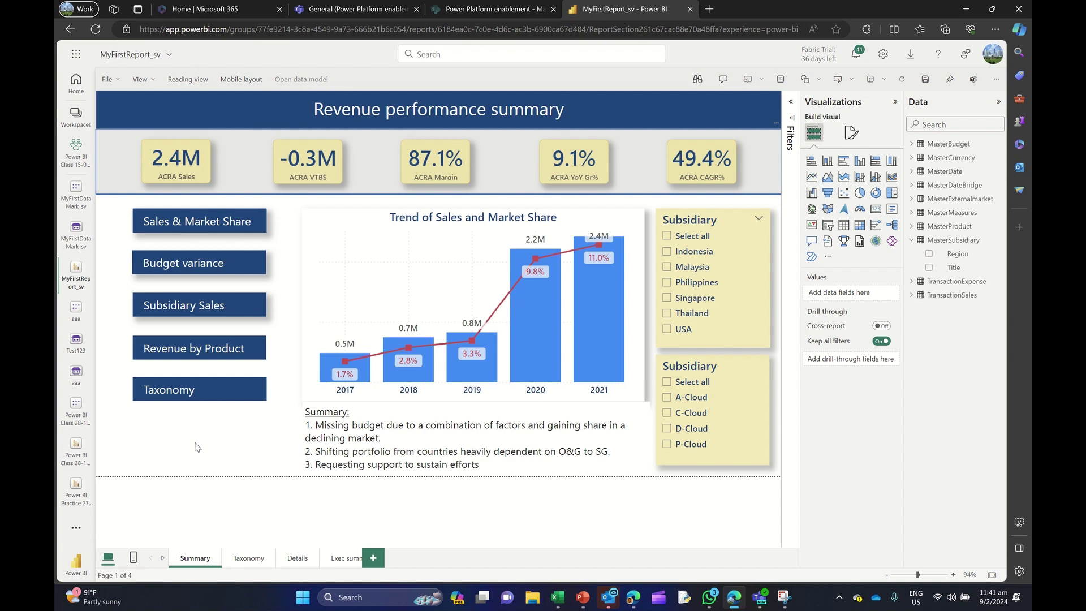
click(350, 9)
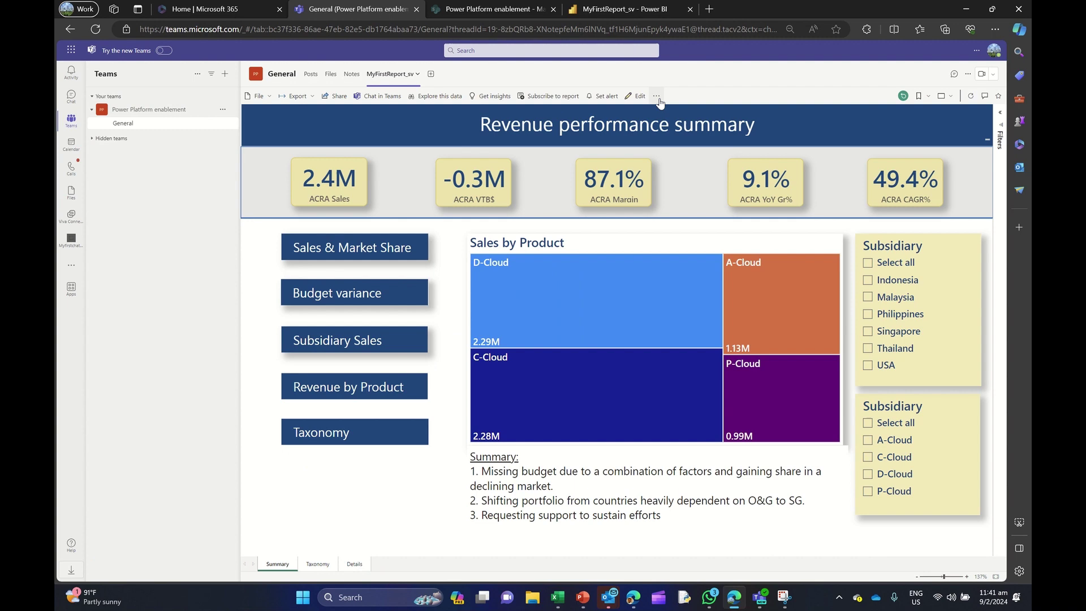
click(430, 73)
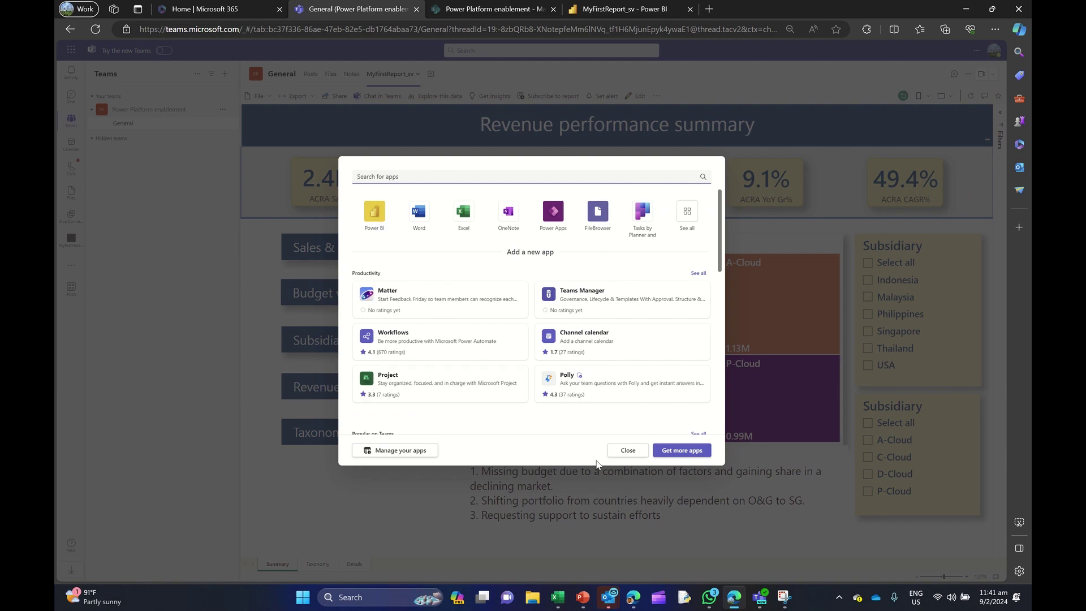
click(623, 451)
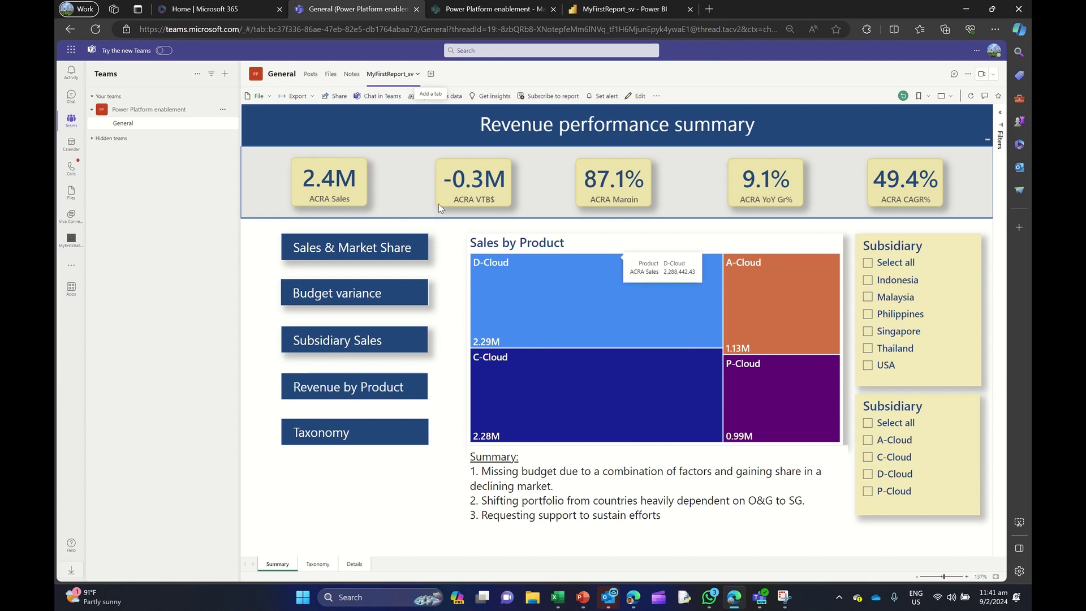
click(605, 10)
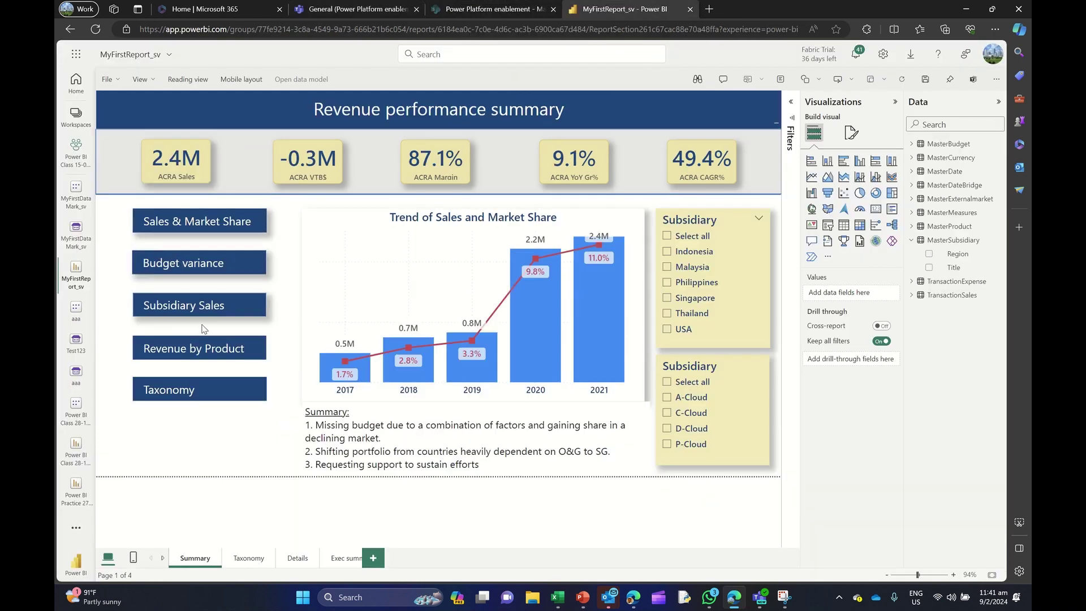
click(297, 559)
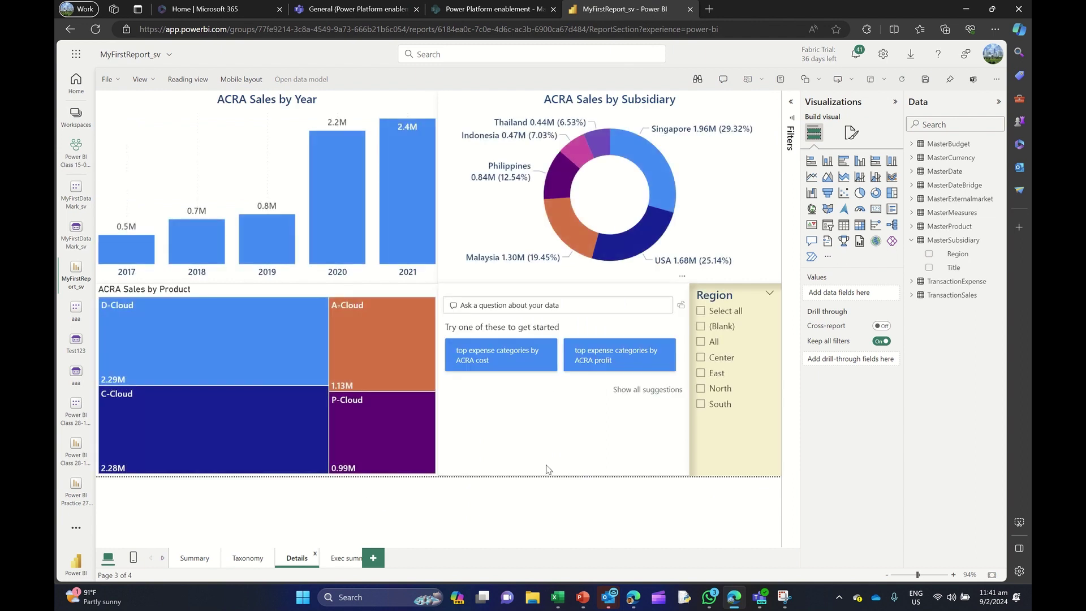
click(646, 153)
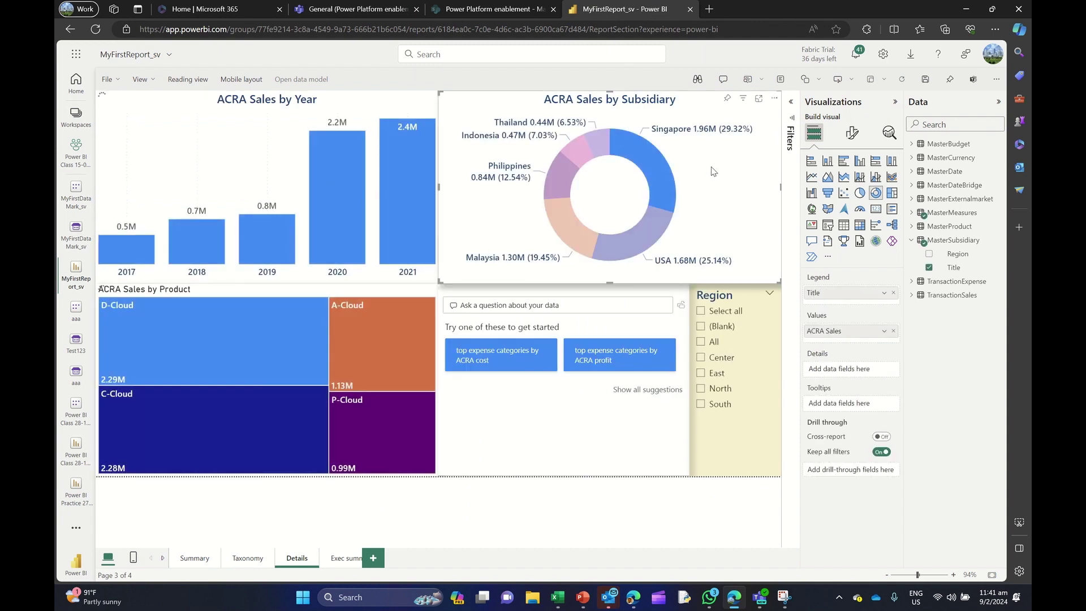
click(713, 170)
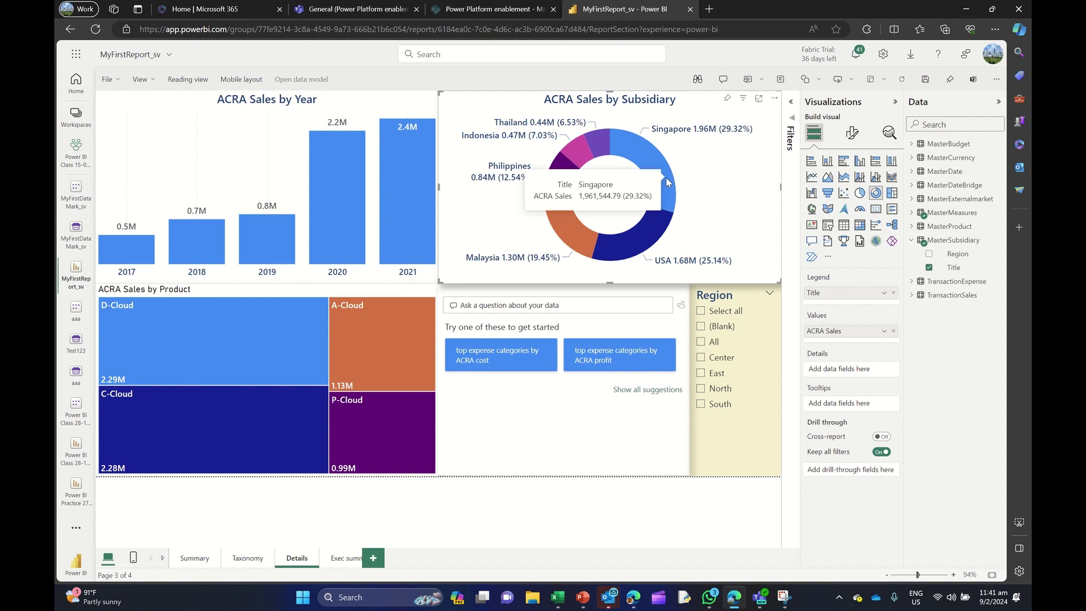
click(666, 179)
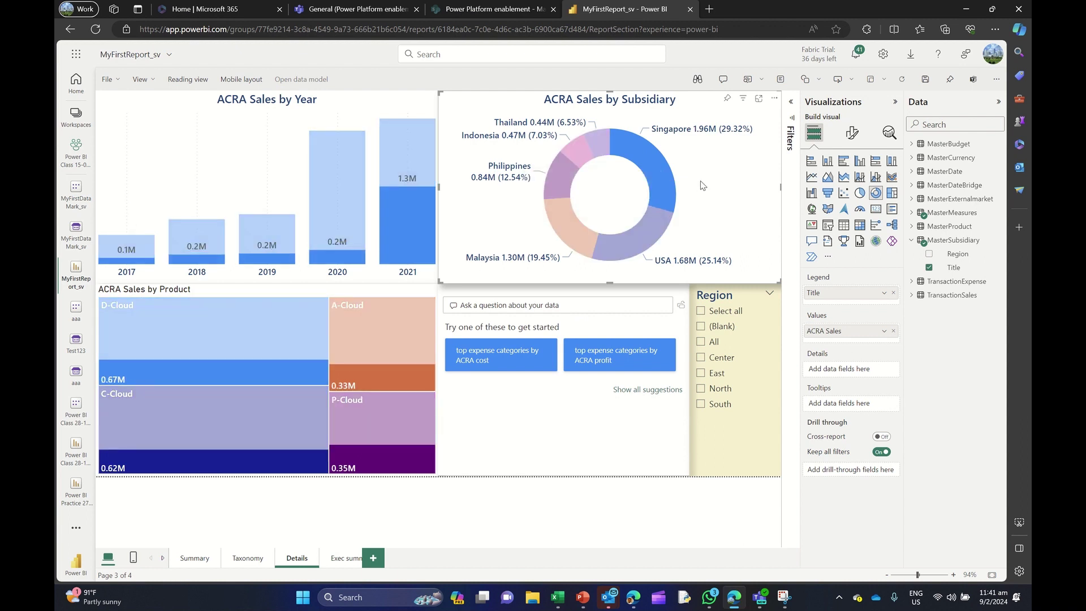
click(701, 185)
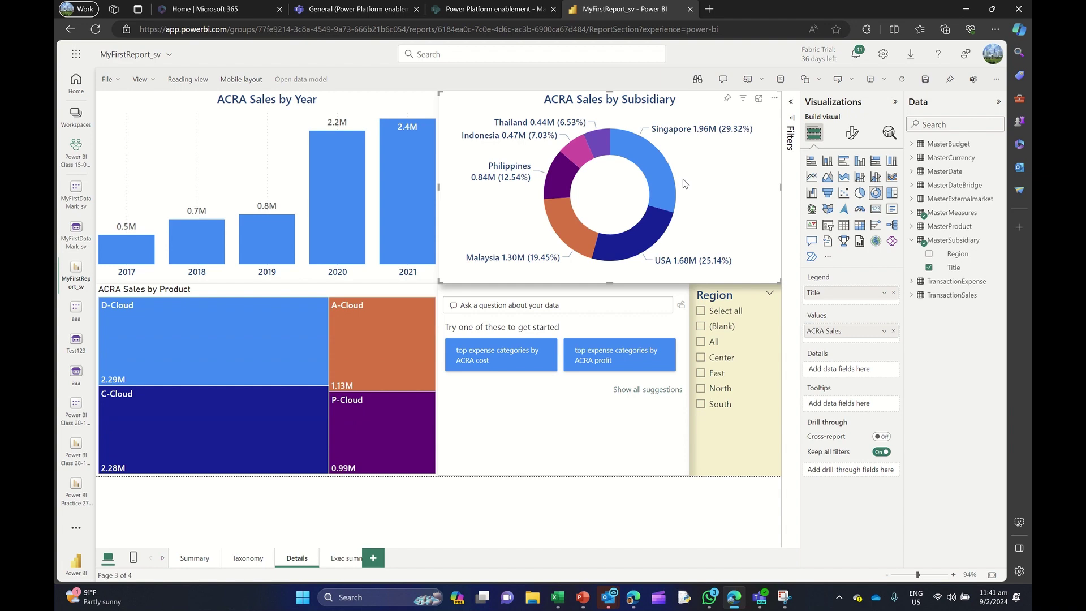
click(199, 559)
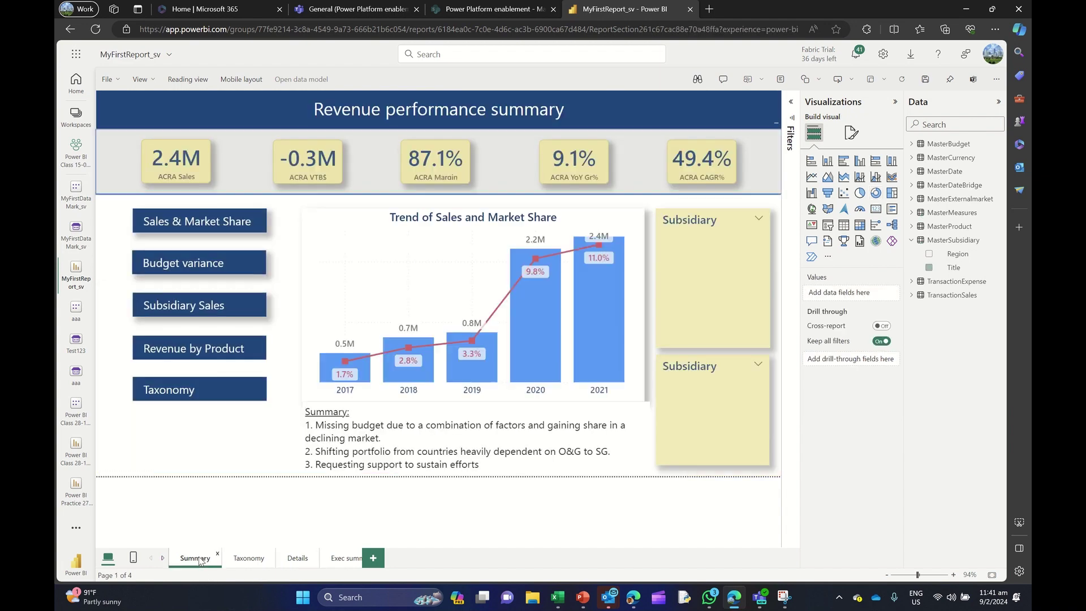